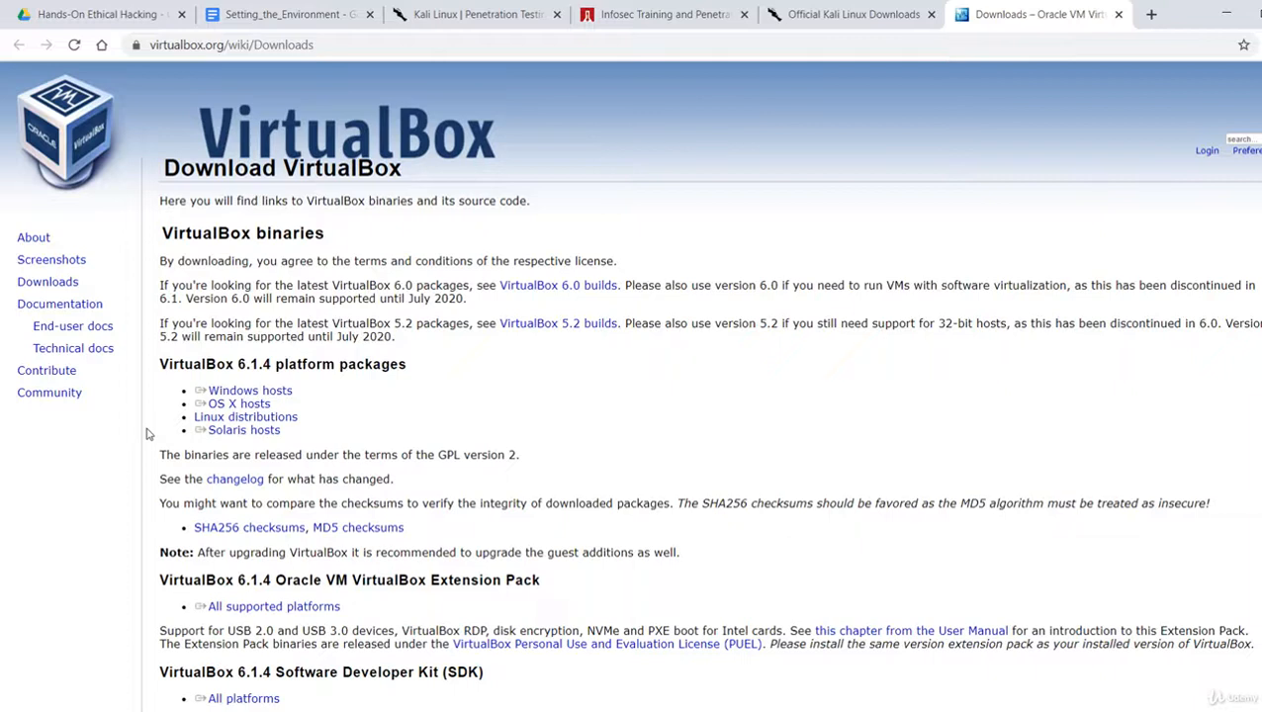
{"action": "left_click_drag", "start_coordinate": [316, 44], "coordinate": [151, 45]}
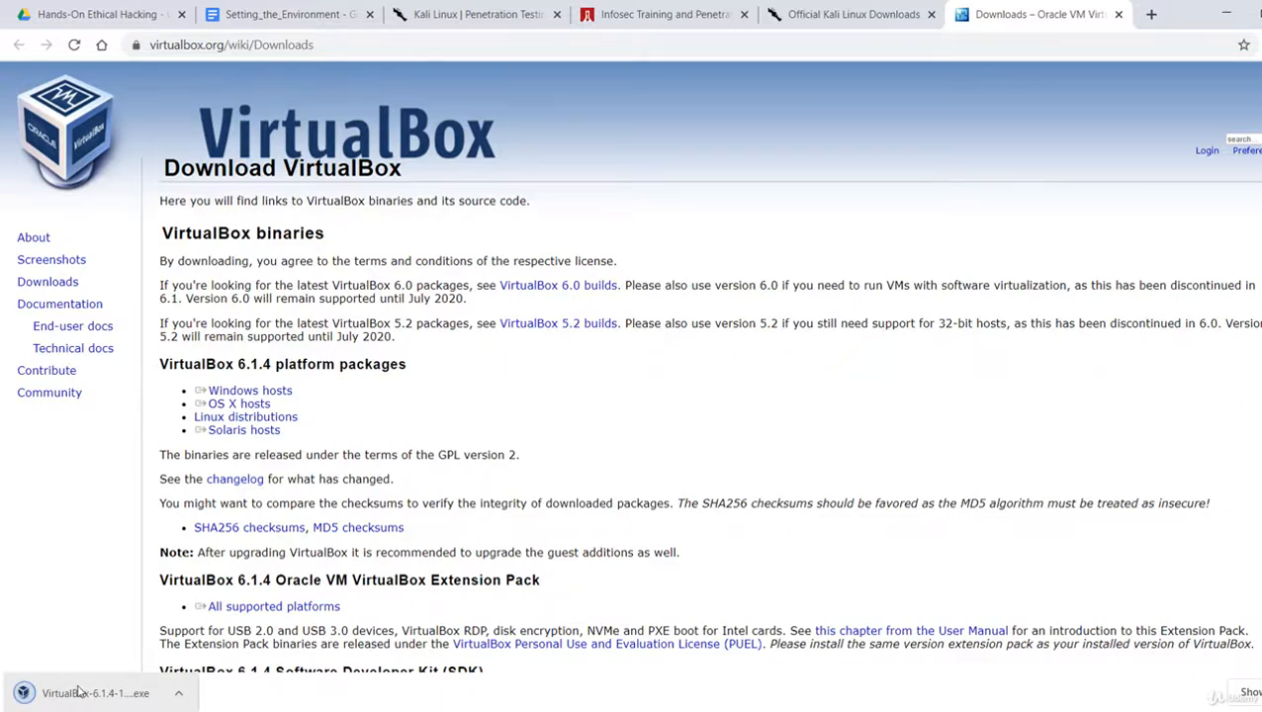
{"action": "left_click", "coordinate": [81, 693]}
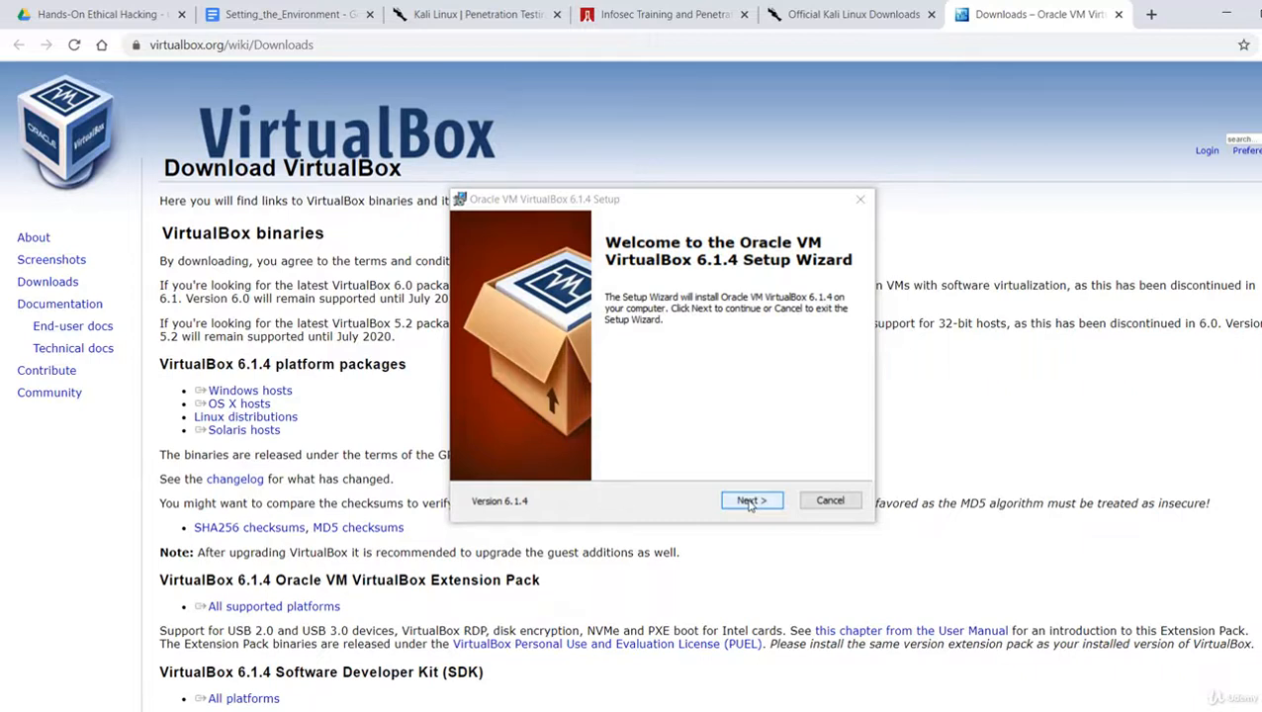
{"action": "left_click", "coordinate": [825, 502]}
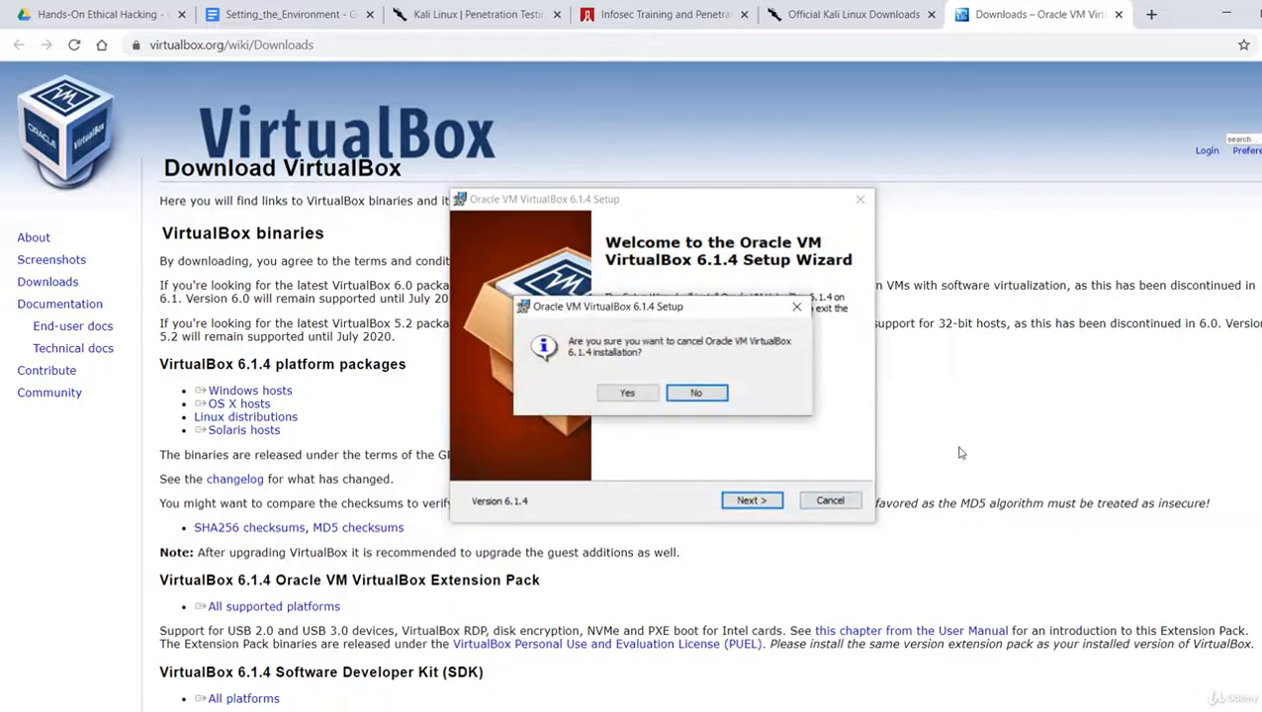
{"action": "left_click", "coordinate": [623, 394]}
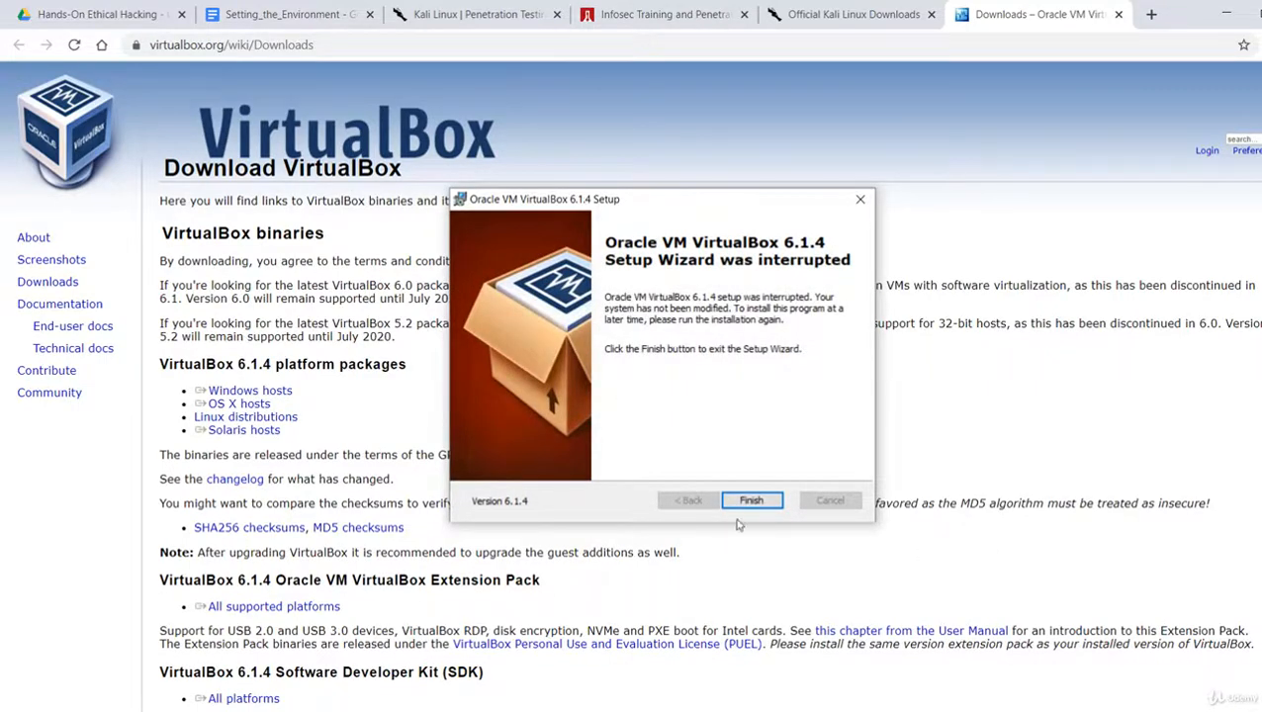
{"action": "left_click", "coordinate": [763, 505]}
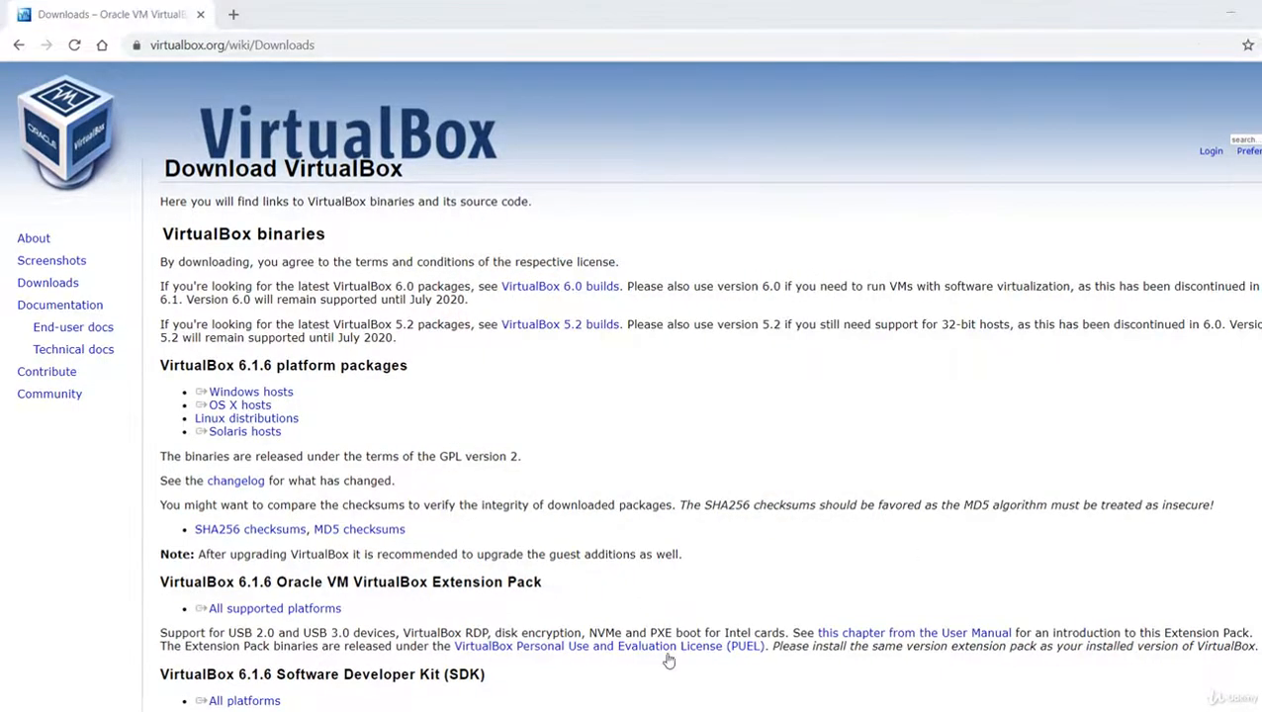
Step: Download the VirtualBox 6.1.6 Extension Pack for all supported platforms from the VirtualBox downloads page
{"action": "scroll", "coordinate": [411, 554], "scroll_direction": "down", "scroll_amount": 2}
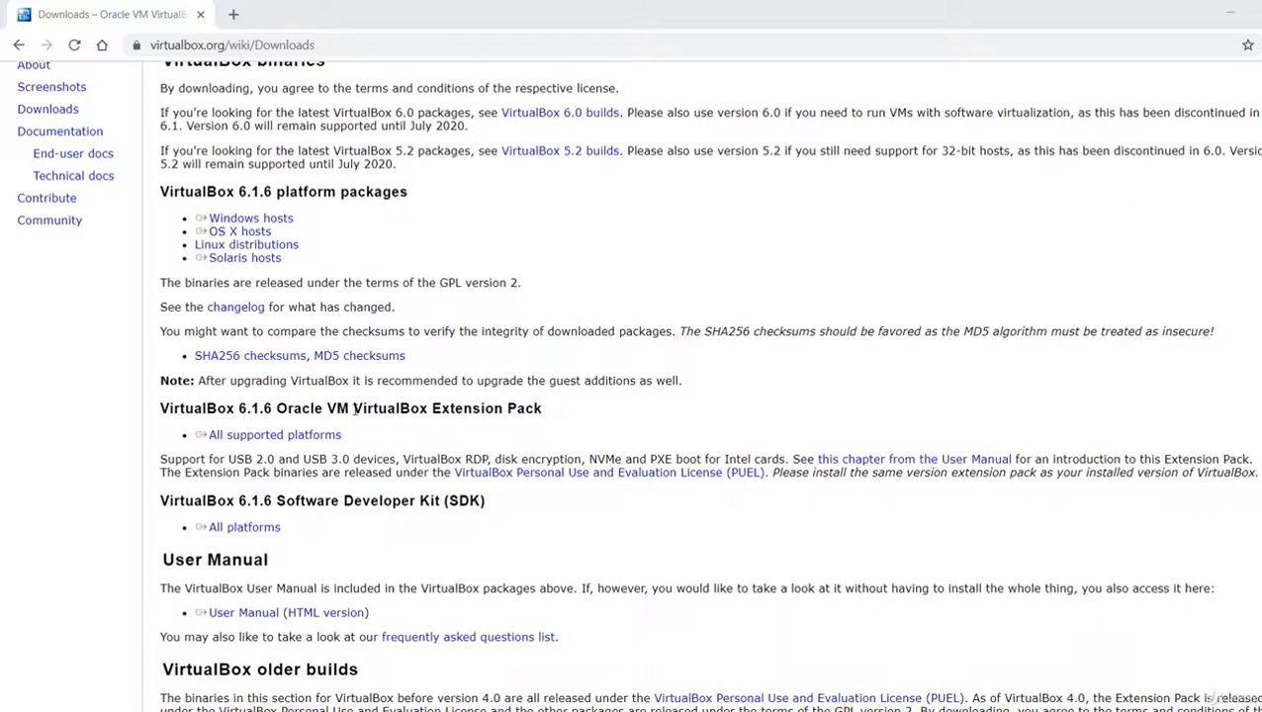
{"action": "left_click_drag", "start_coordinate": [353, 409], "coordinate": [312, 439]}
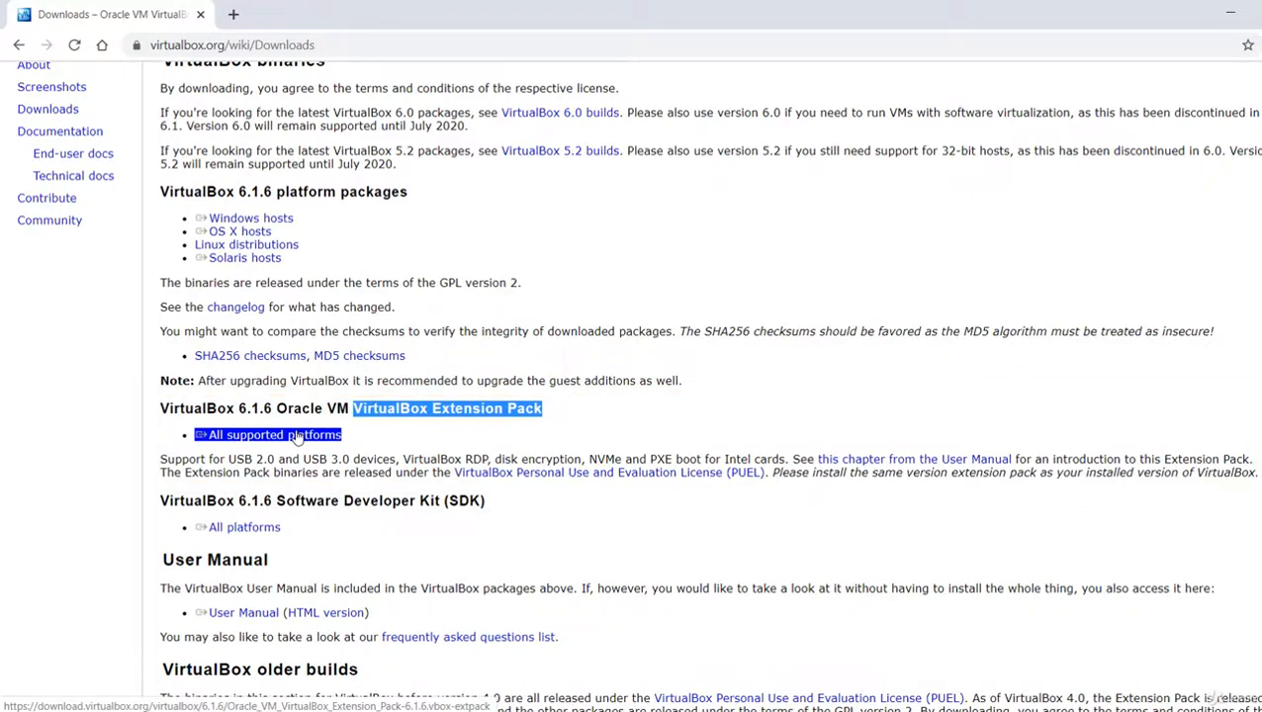
{"action": "left_click", "coordinate": [297, 438]}
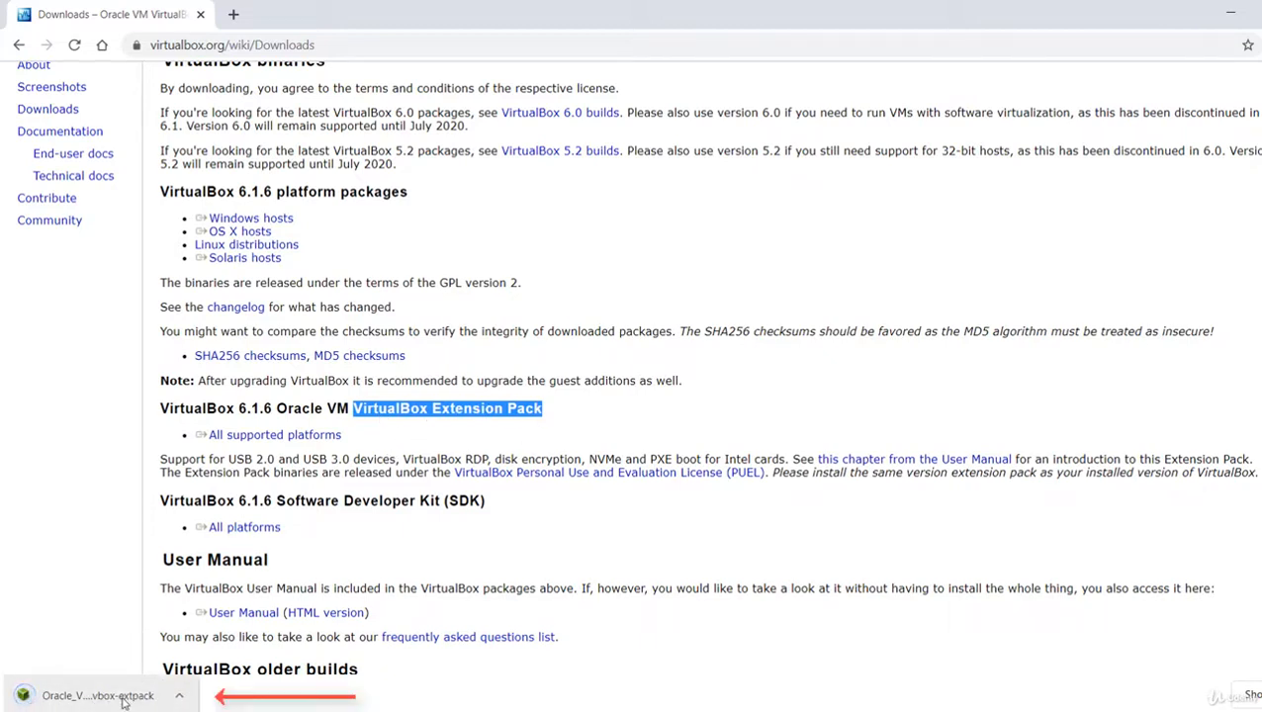
Step: Install the downloaded extension pack in VirtualBox as an upgrade and accept its license agreement
{"action": "left_click", "coordinate": [129, 696]}
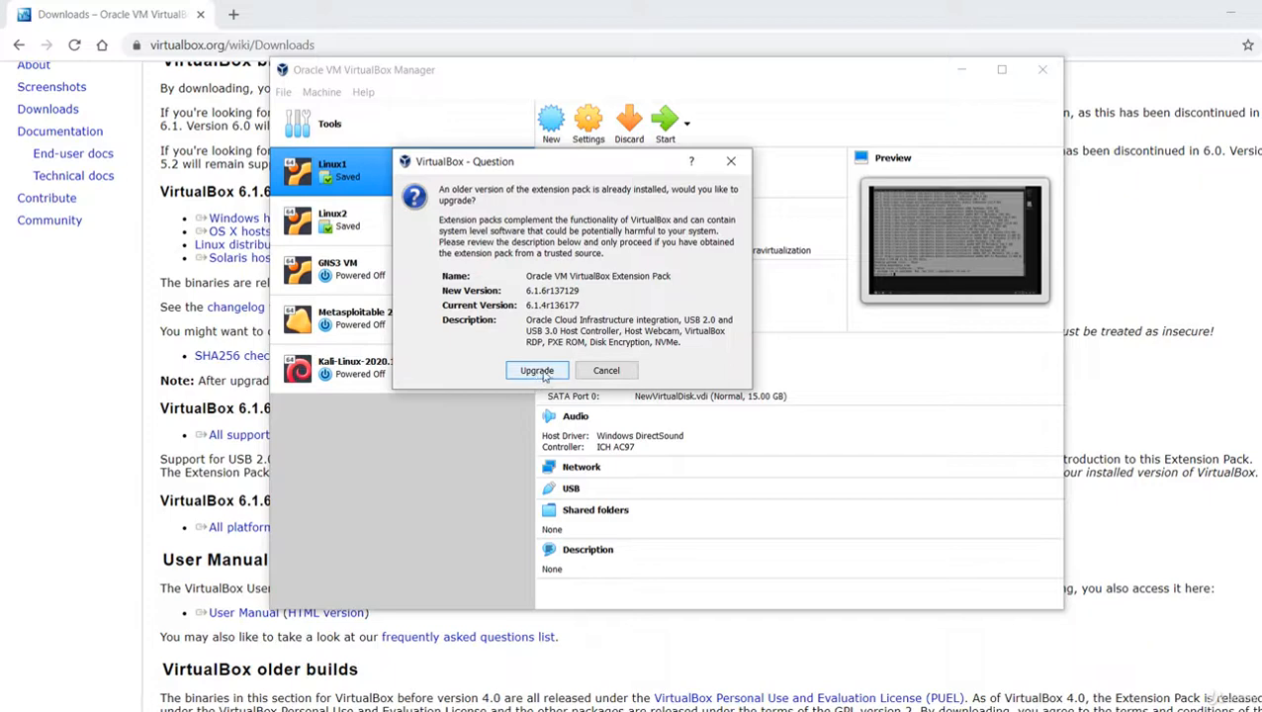
{"action": "left_click", "coordinate": [539, 372]}
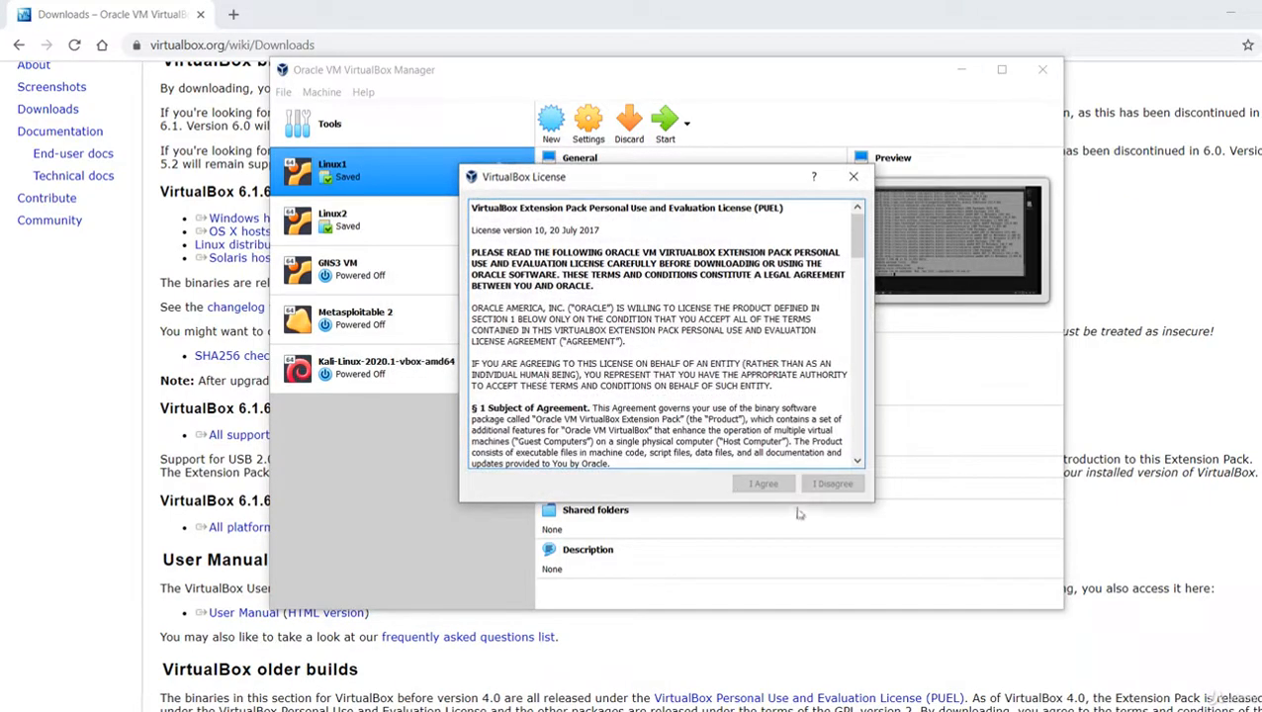
{"action": "left_click_drag", "start_coordinate": [857, 230], "coordinate": [857, 440]}
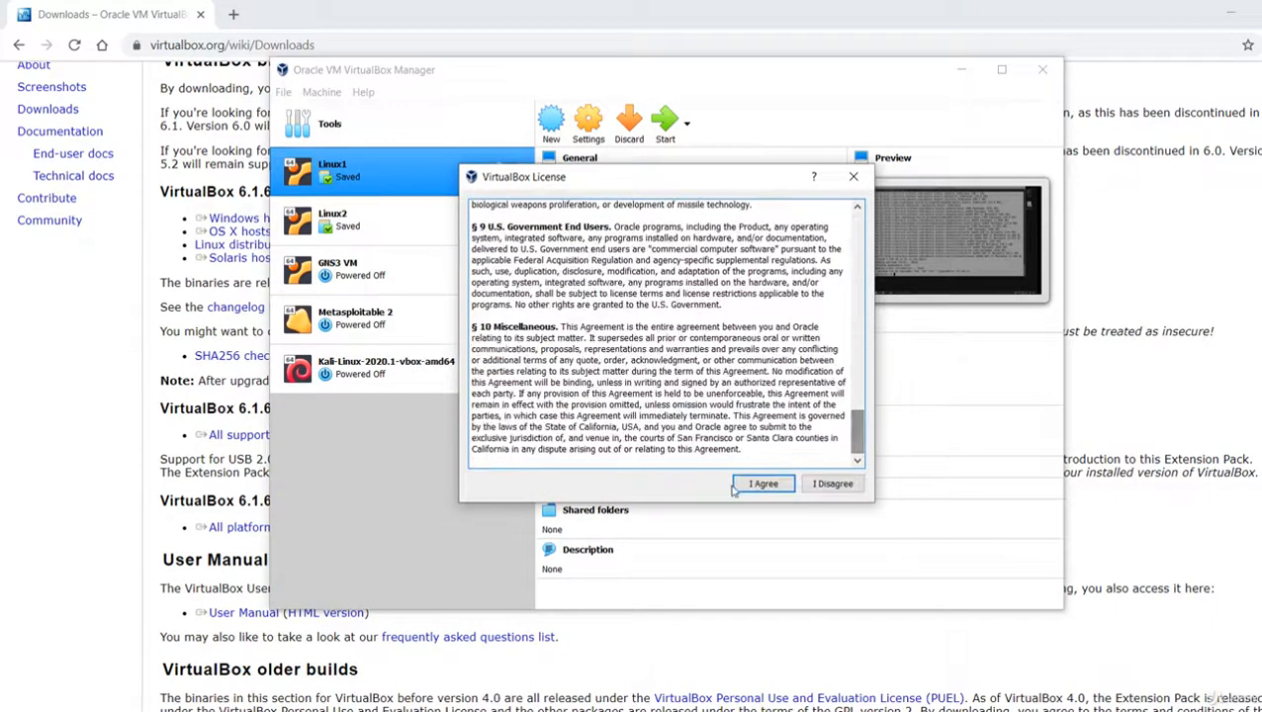
{"action": "left_click", "coordinate": [762, 484]}
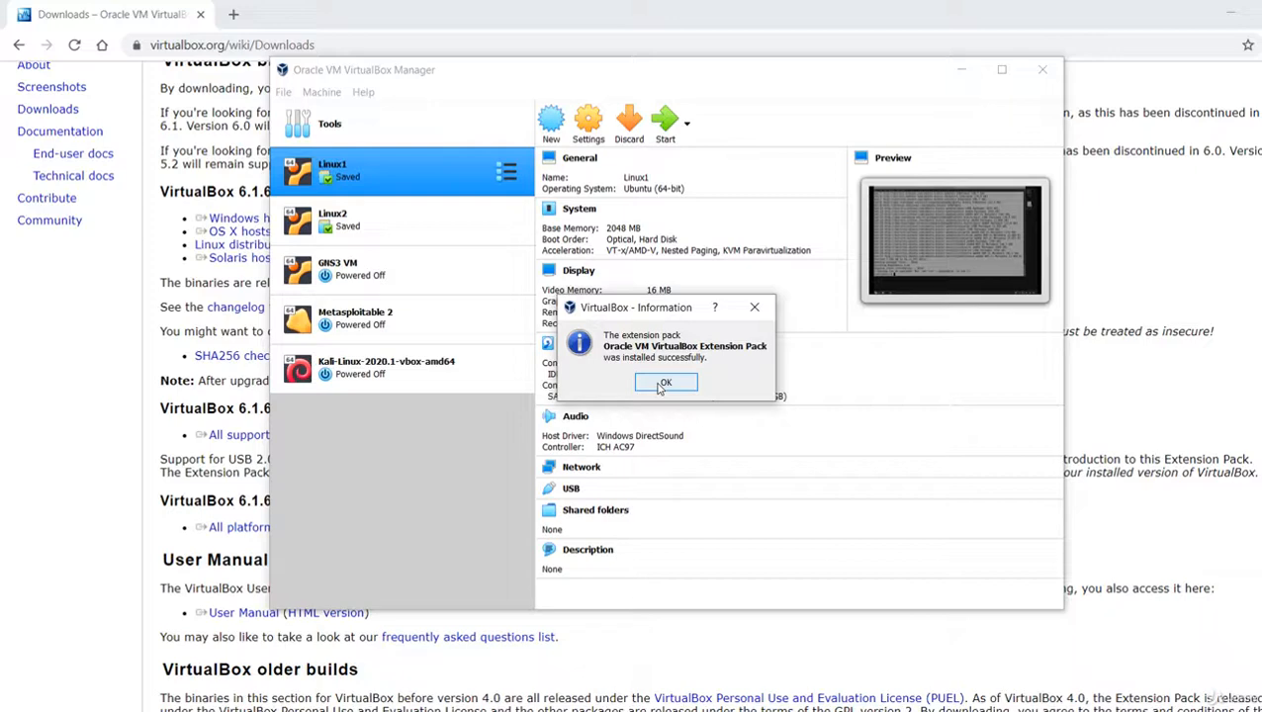
{"action": "left_click", "coordinate": [664, 383]}
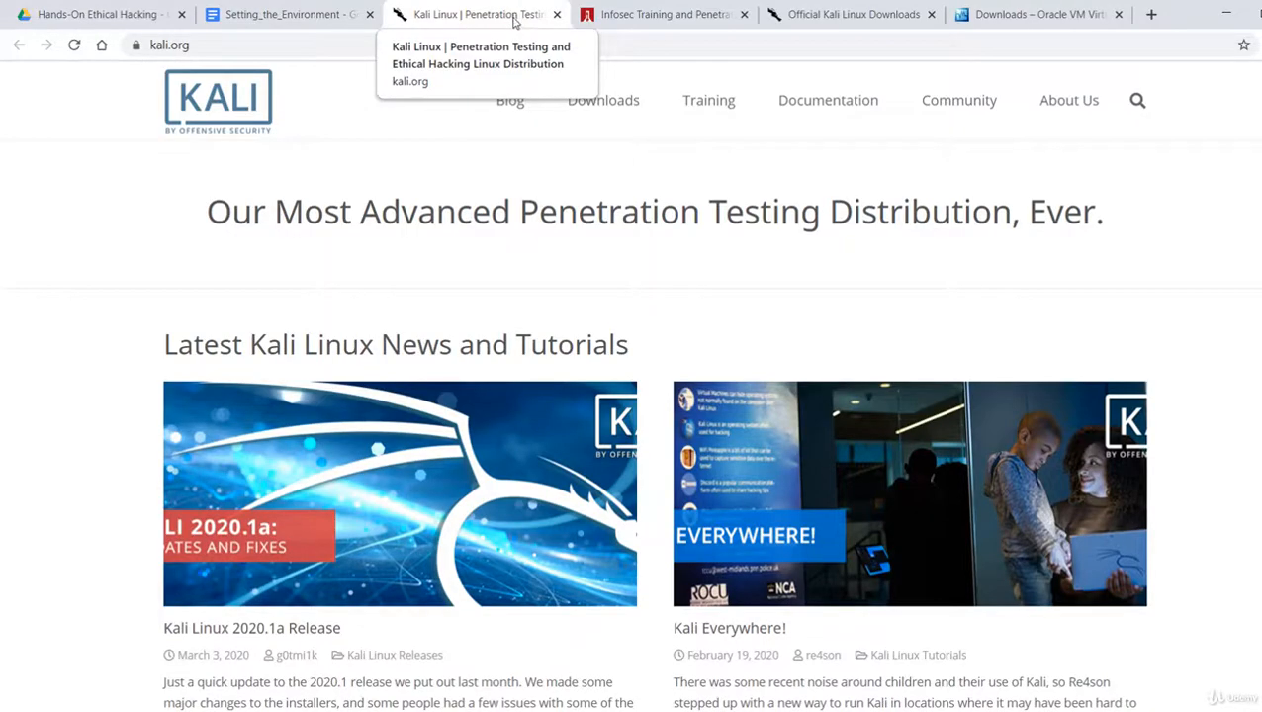
Step: Open the downloads page on kali.org and examine the available Kali Linux images, from the 64-Bit installer to the VirtualBox entries
{"action": "mouse_move", "coordinate": [598, 103]}
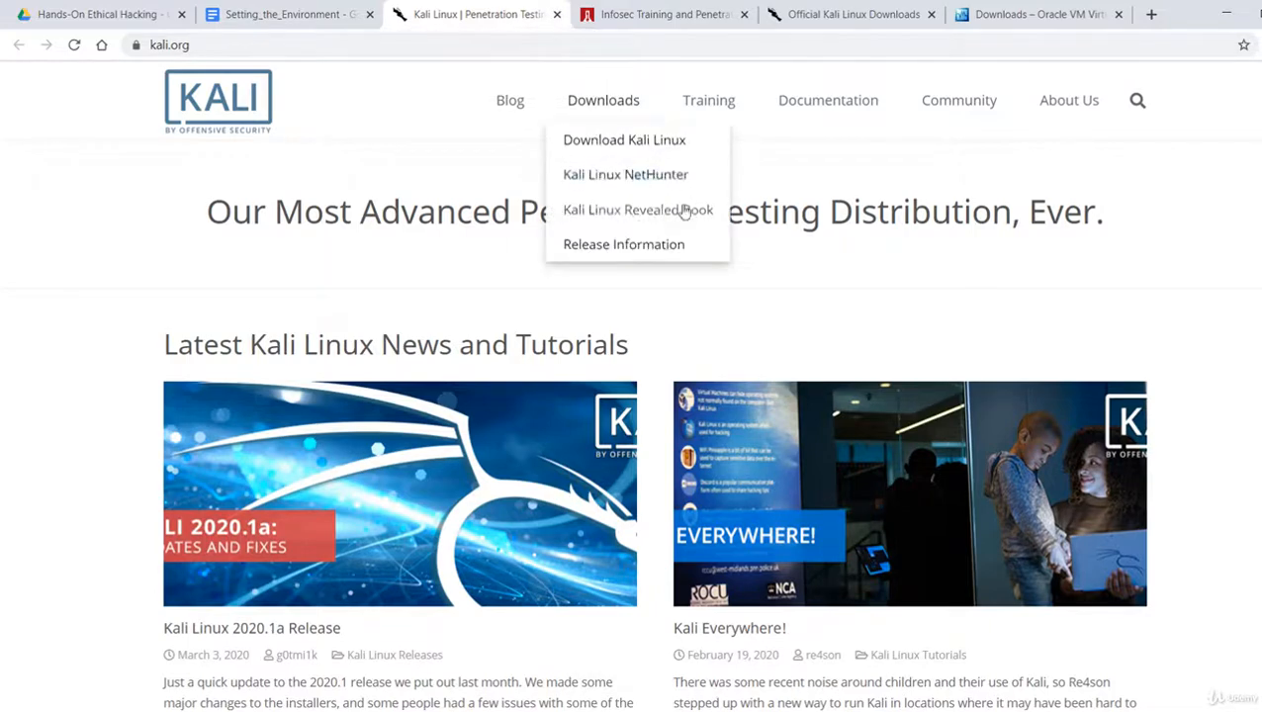
{"action": "left_click", "coordinate": [626, 103]}
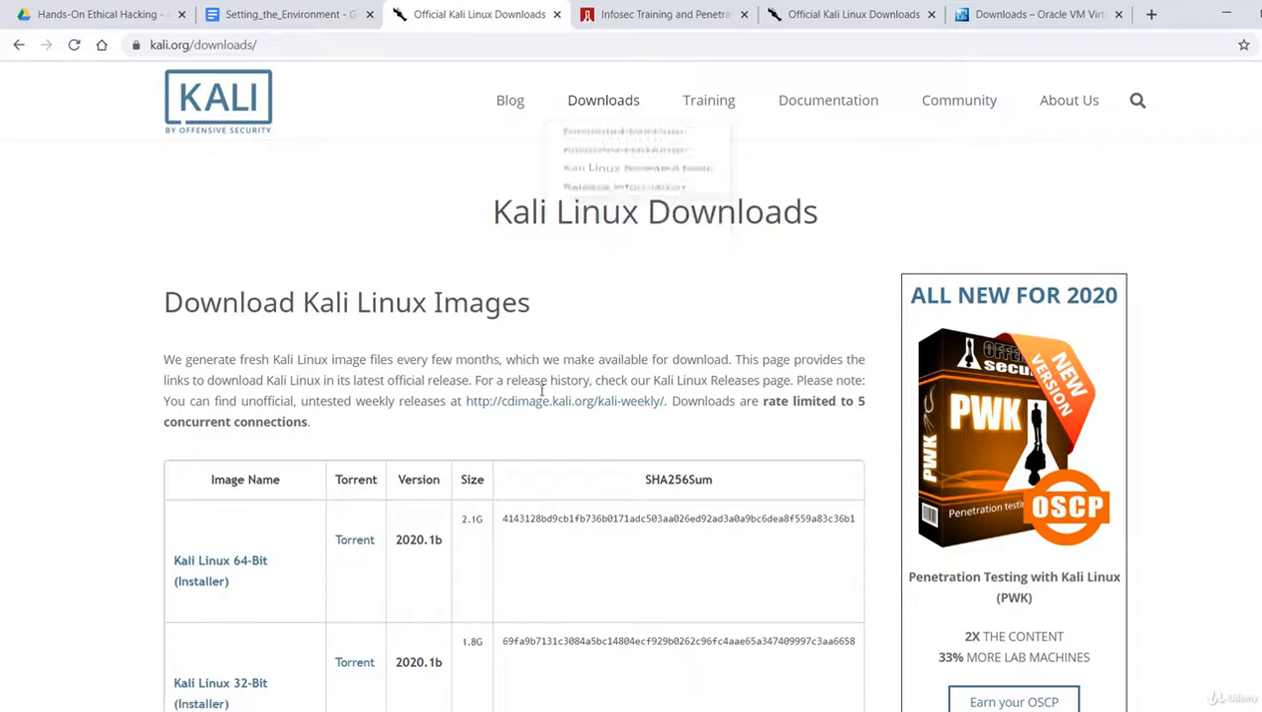
{"action": "scroll", "coordinate": [395, 422], "scroll_direction": "down", "scroll_amount": 2}
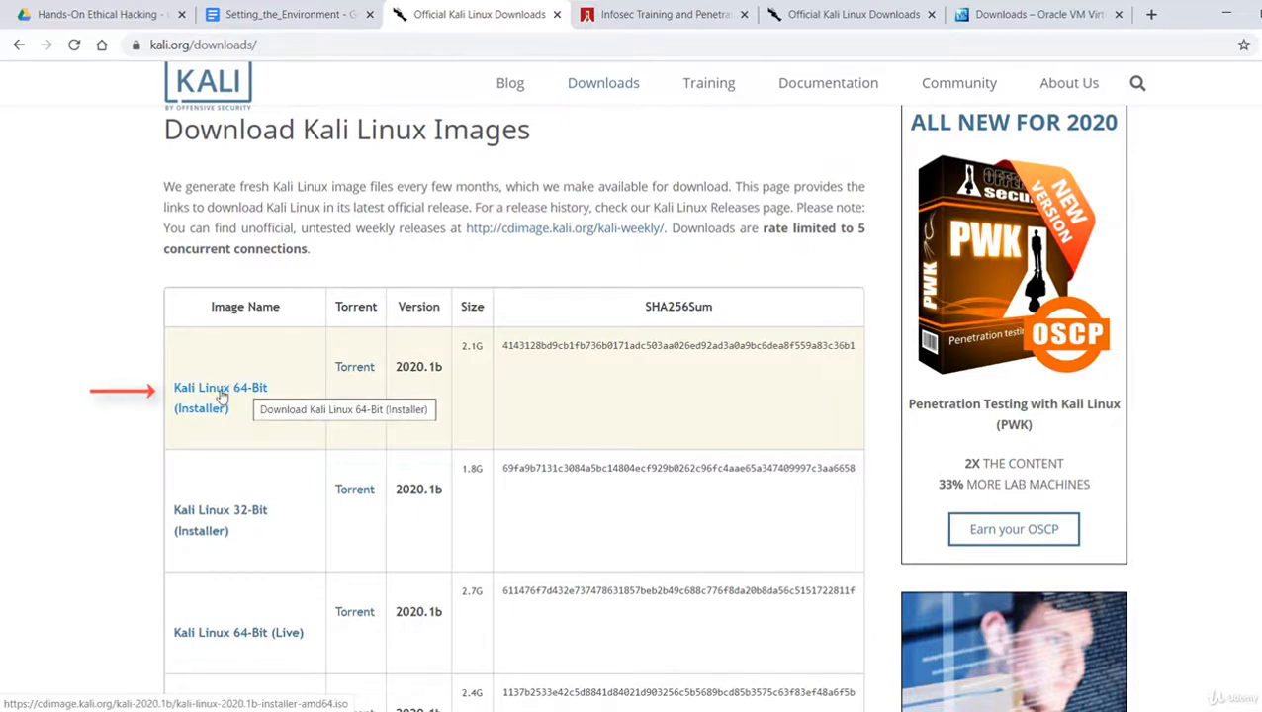
{"action": "left_click", "coordinate": [218, 405]}
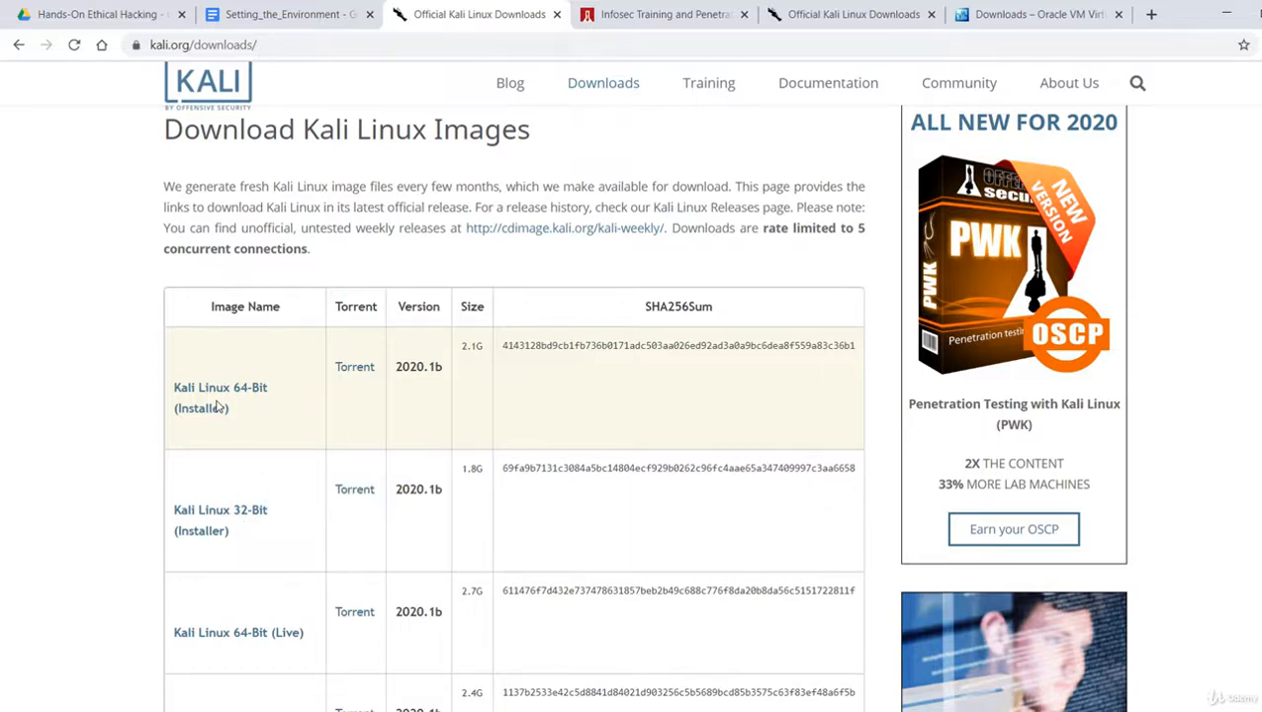
{"action": "scroll", "coordinate": [256, 288], "scroll_direction": "down", "scroll_amount": 3}
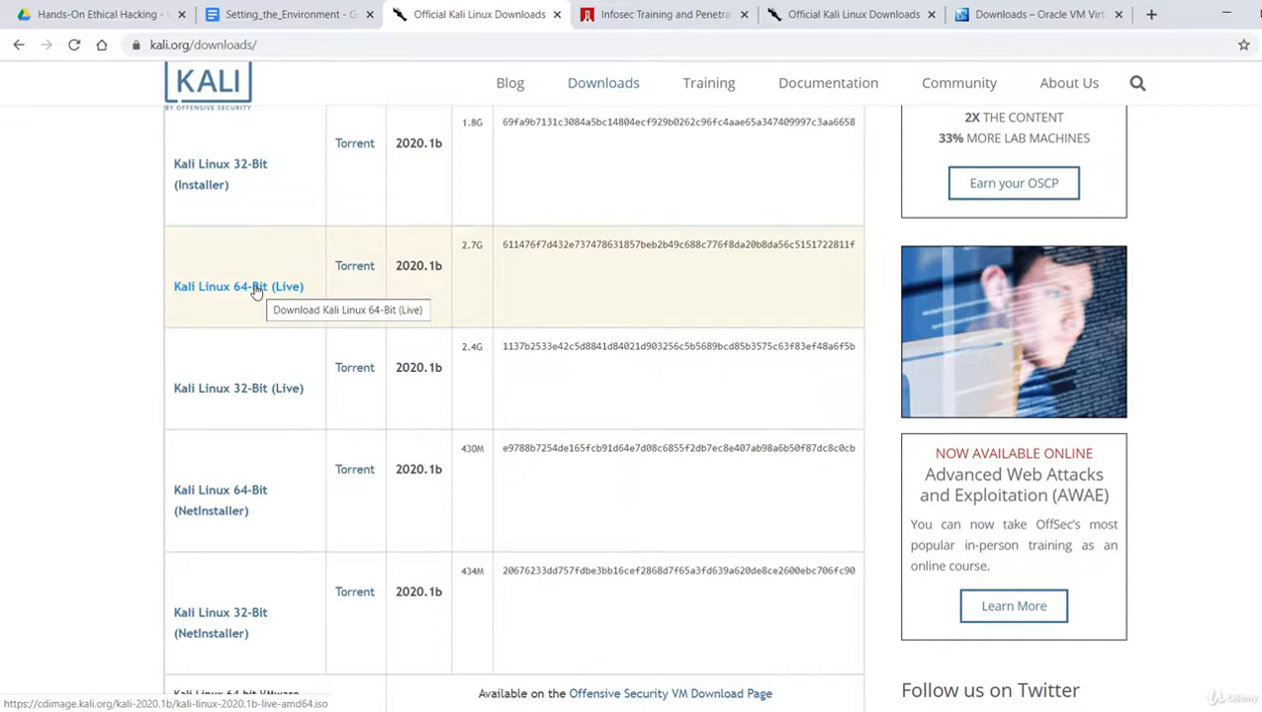
{"action": "scroll", "coordinate": [34, 395], "scroll_direction": "down", "scroll_amount": 4}
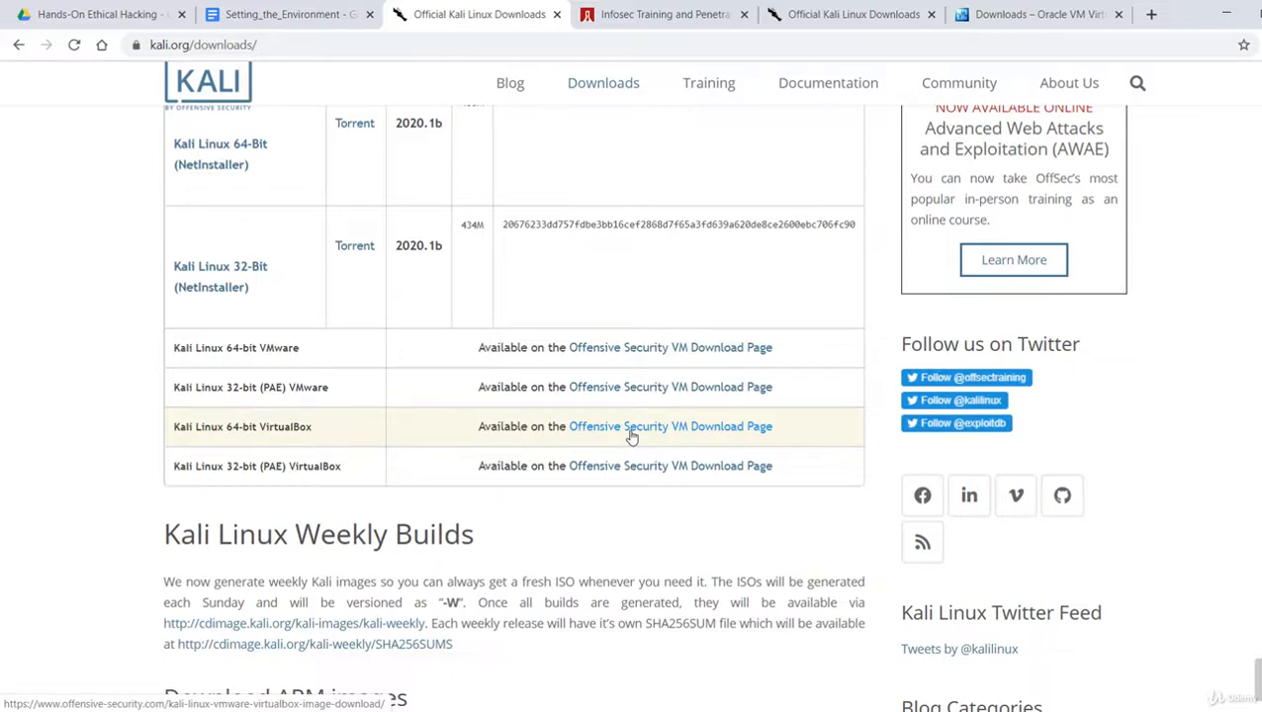
Step: Open the Kali virtual image downloads page through the Kali and Infosec Tools section of the Offensive Security website
{"action": "left_click", "coordinate": [689, 17]}
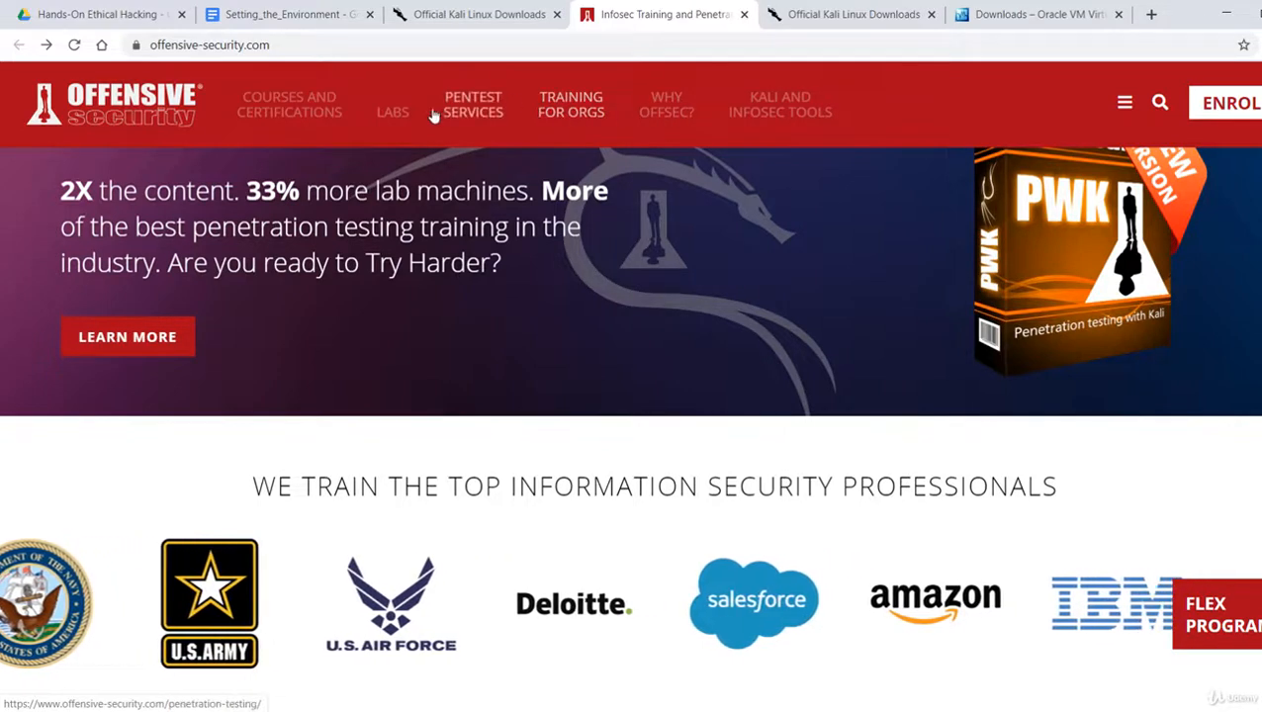
{"action": "left_click", "coordinate": [788, 112]}
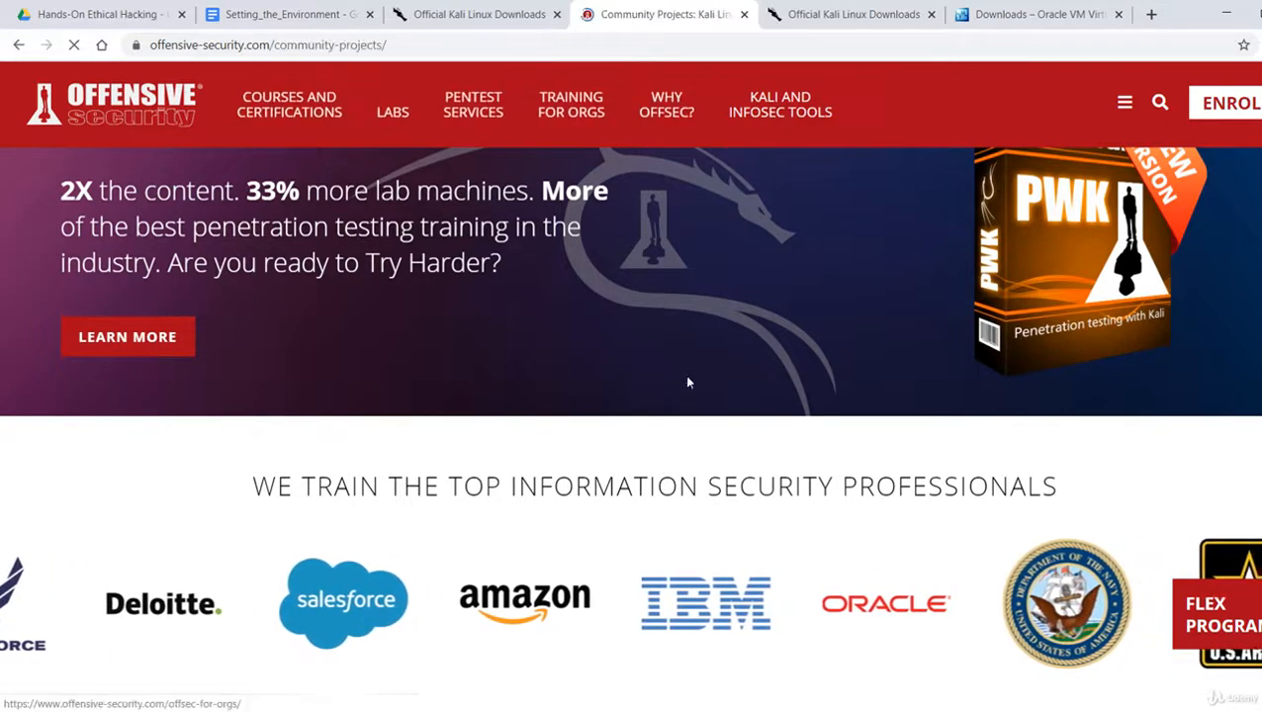
{"action": "scroll", "coordinate": [282, 321], "scroll_direction": "down", "scroll_amount": 5}
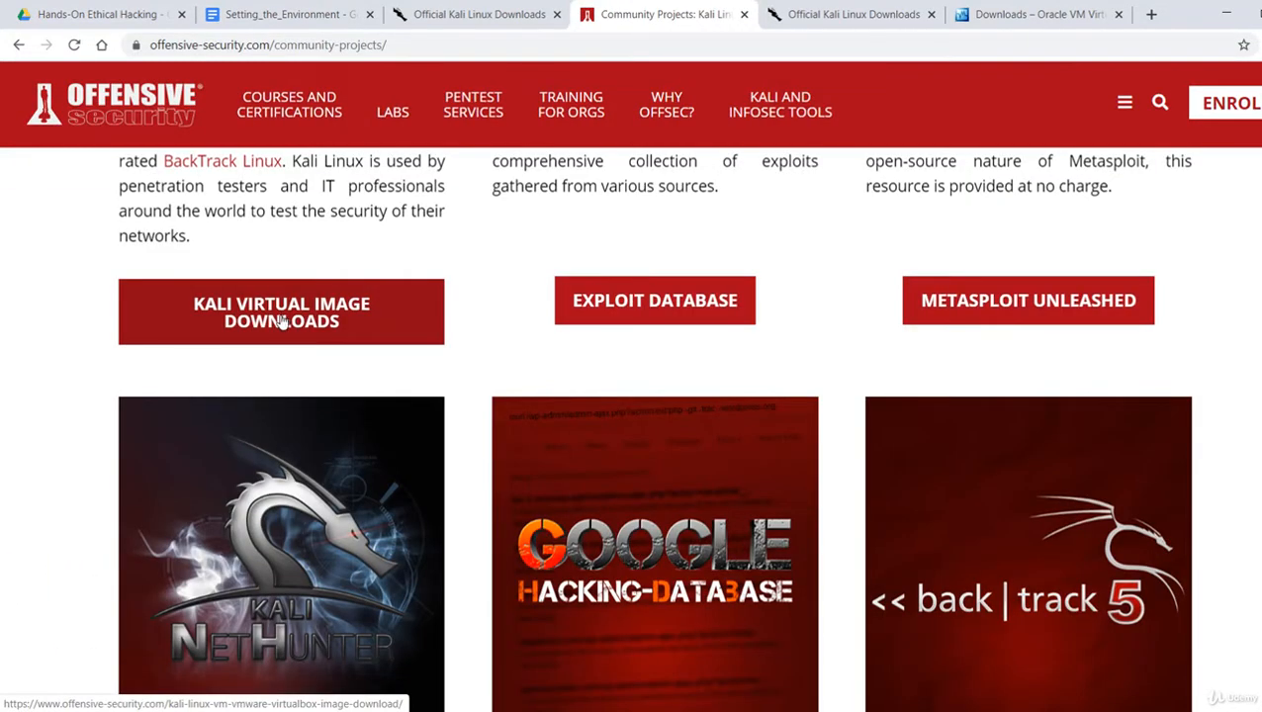
{"action": "left_click", "coordinate": [289, 319]}
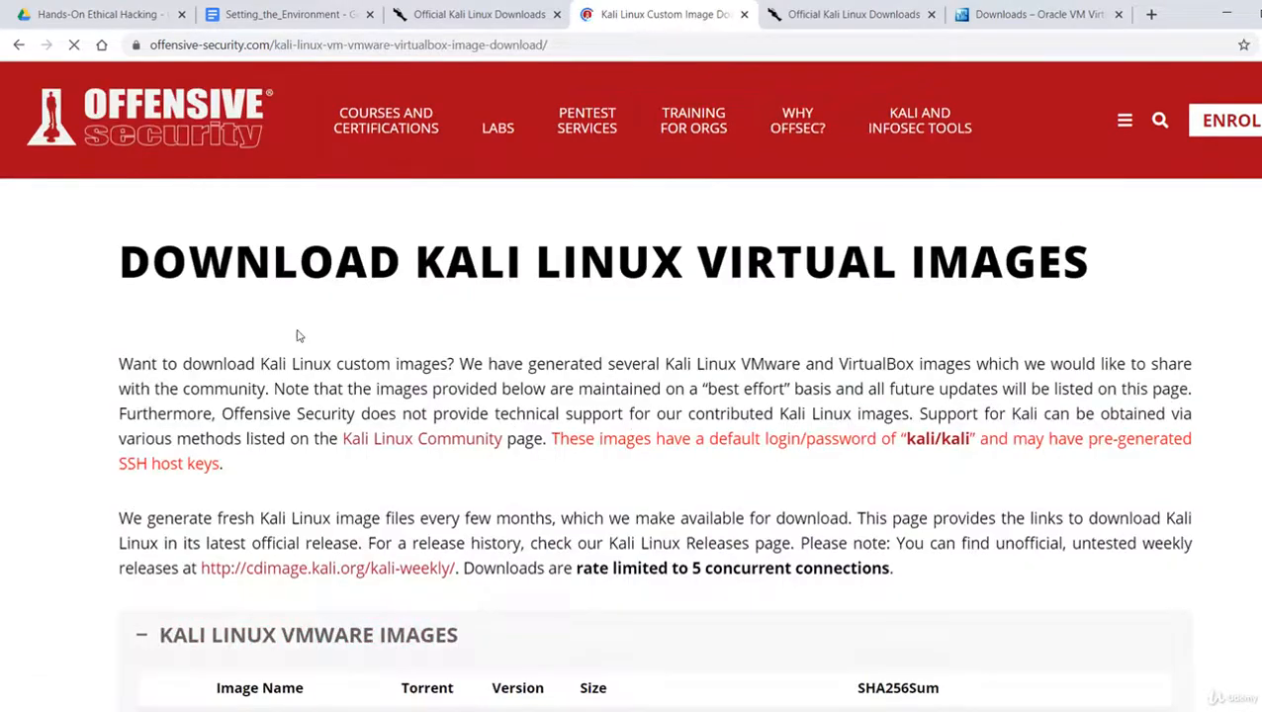
Step: Expand the Kali Linux VirtualBox images and download the Kali Linux VirtualBox 64-Bit image
{"action": "scroll", "coordinate": [634, 436], "scroll_direction": "down", "scroll_amount": 5}
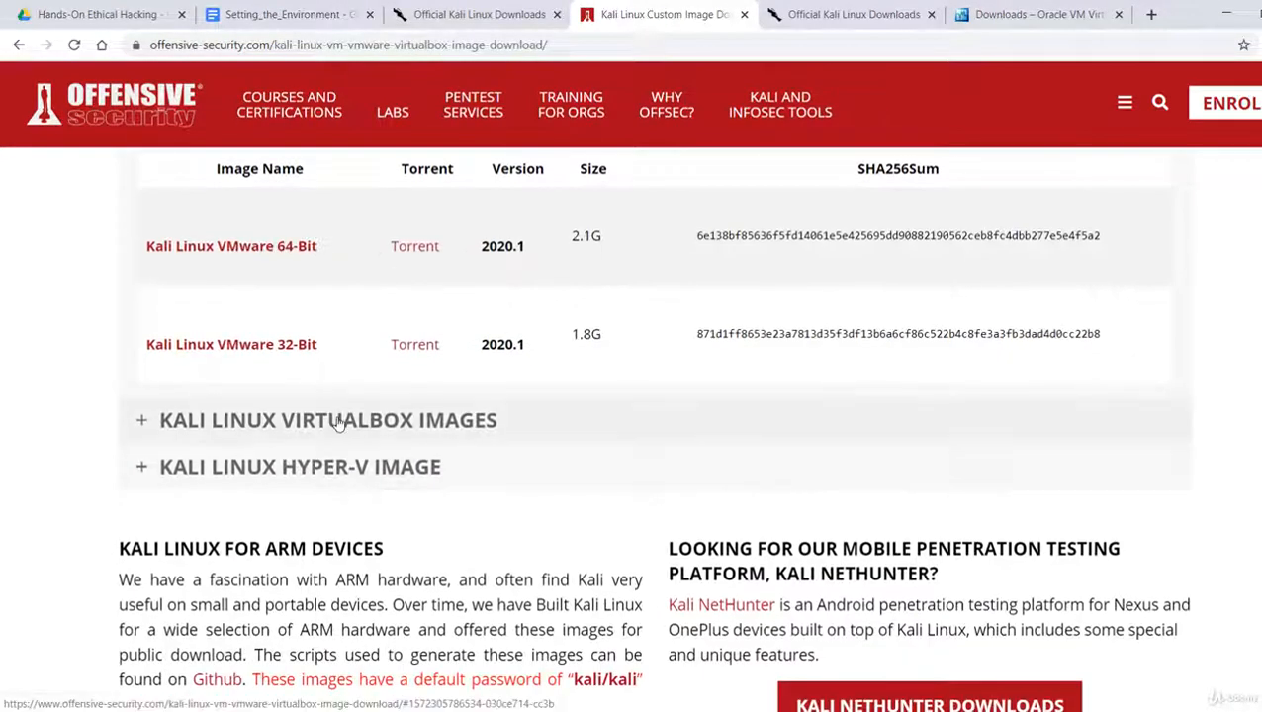
{"action": "left_click", "coordinate": [337, 423]}
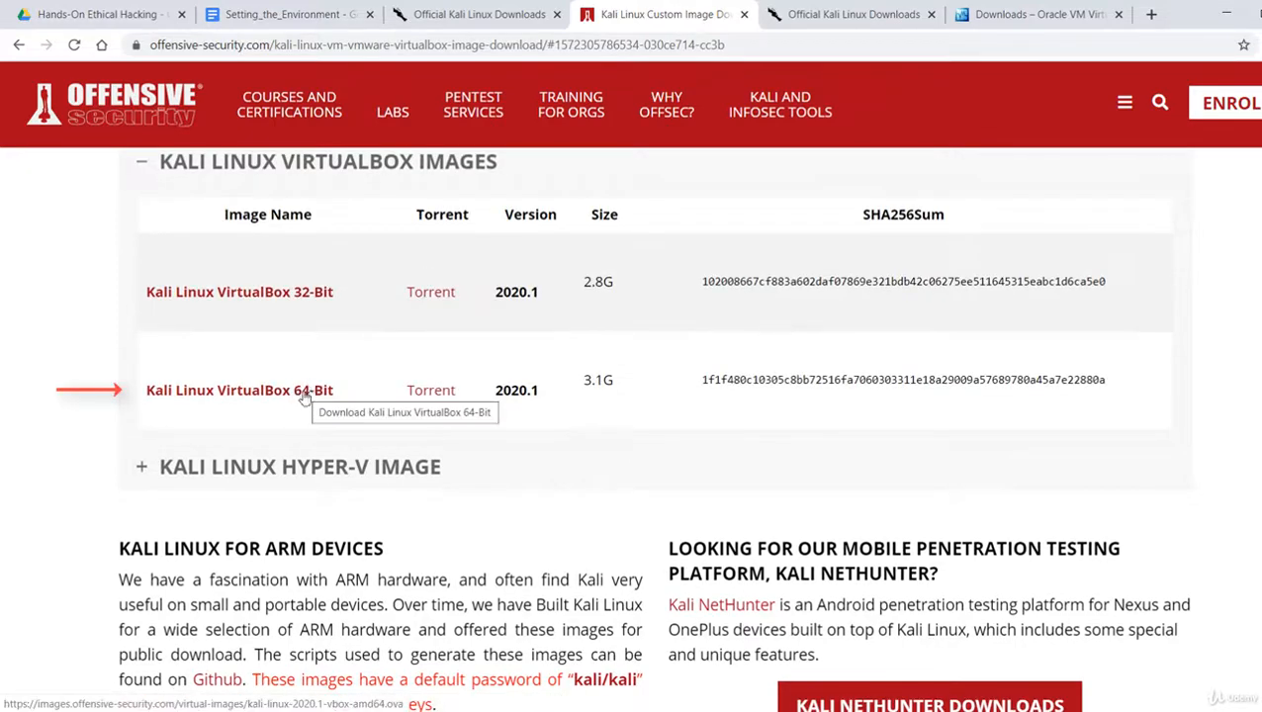
{"action": "left_click", "coordinate": [226, 395]}
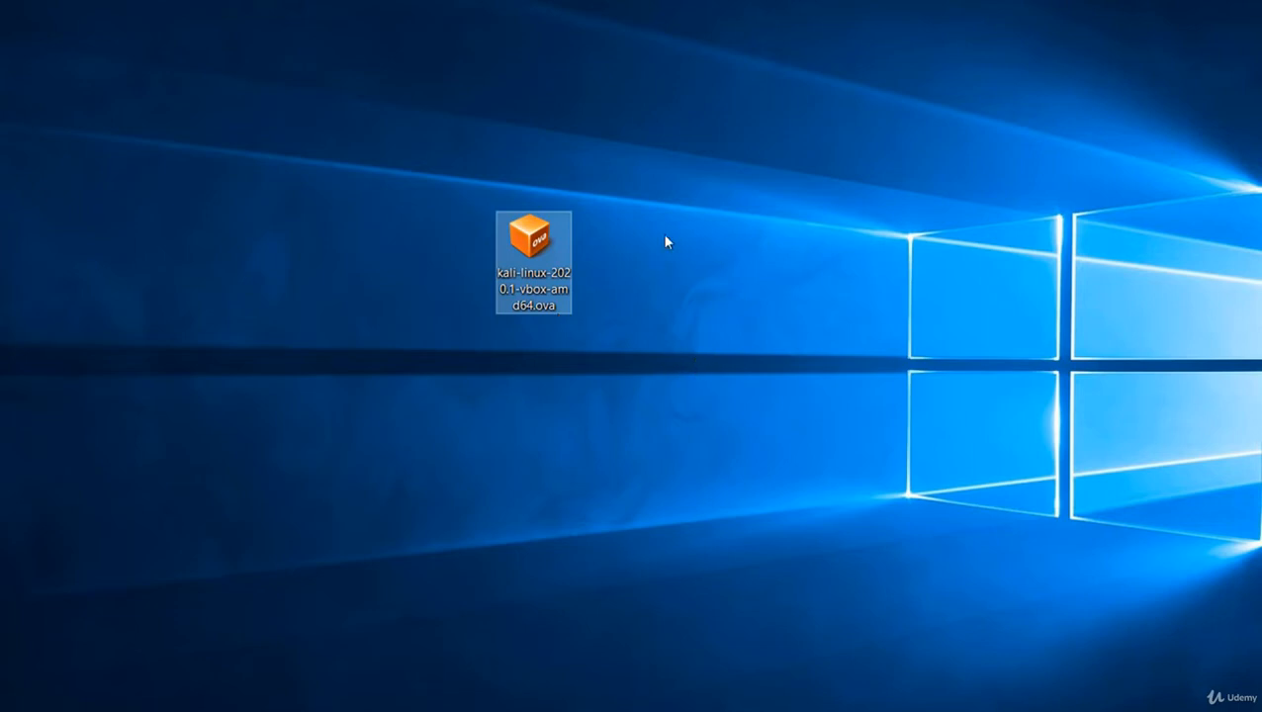
Step: Open kali-linux-2020.1-vbox-amd64.ova from the desktop for import into VirtualBox and review its appliance settings
{"action": "double_click", "coordinate": [539, 259]}
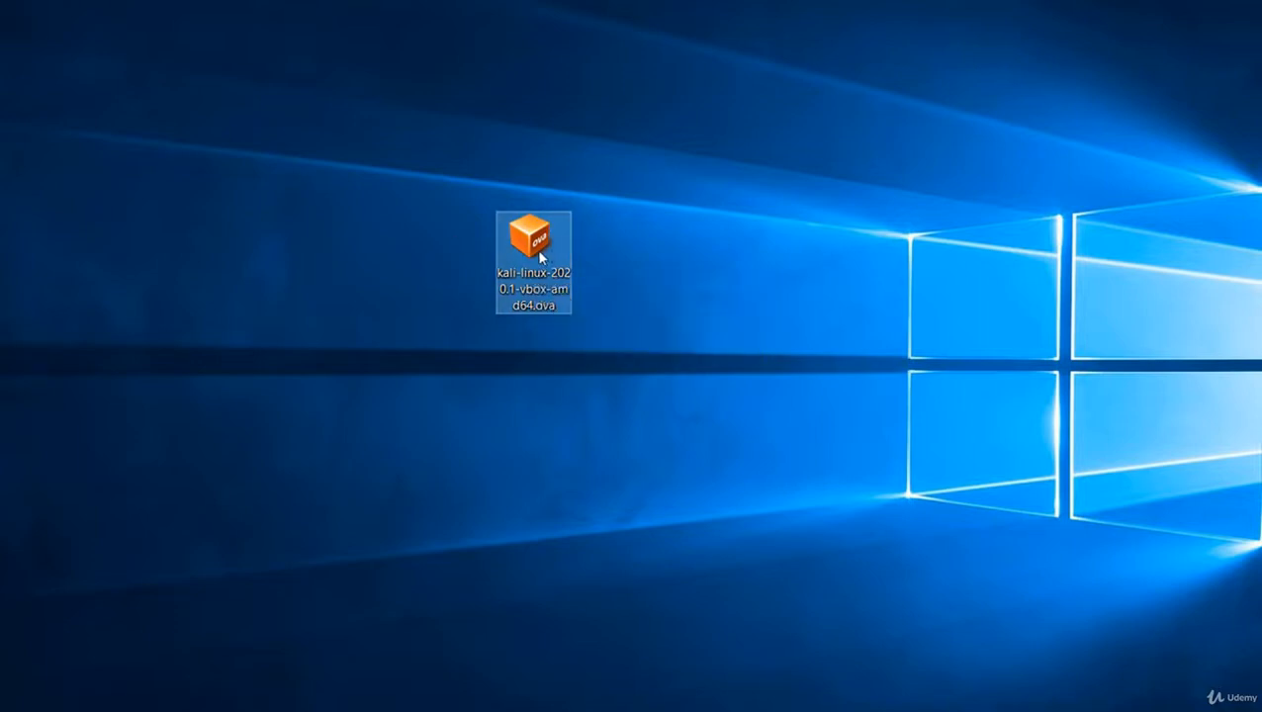
{"action": "scroll", "coordinate": [942, 237], "scroll_direction": "down", "scroll_amount": 5}
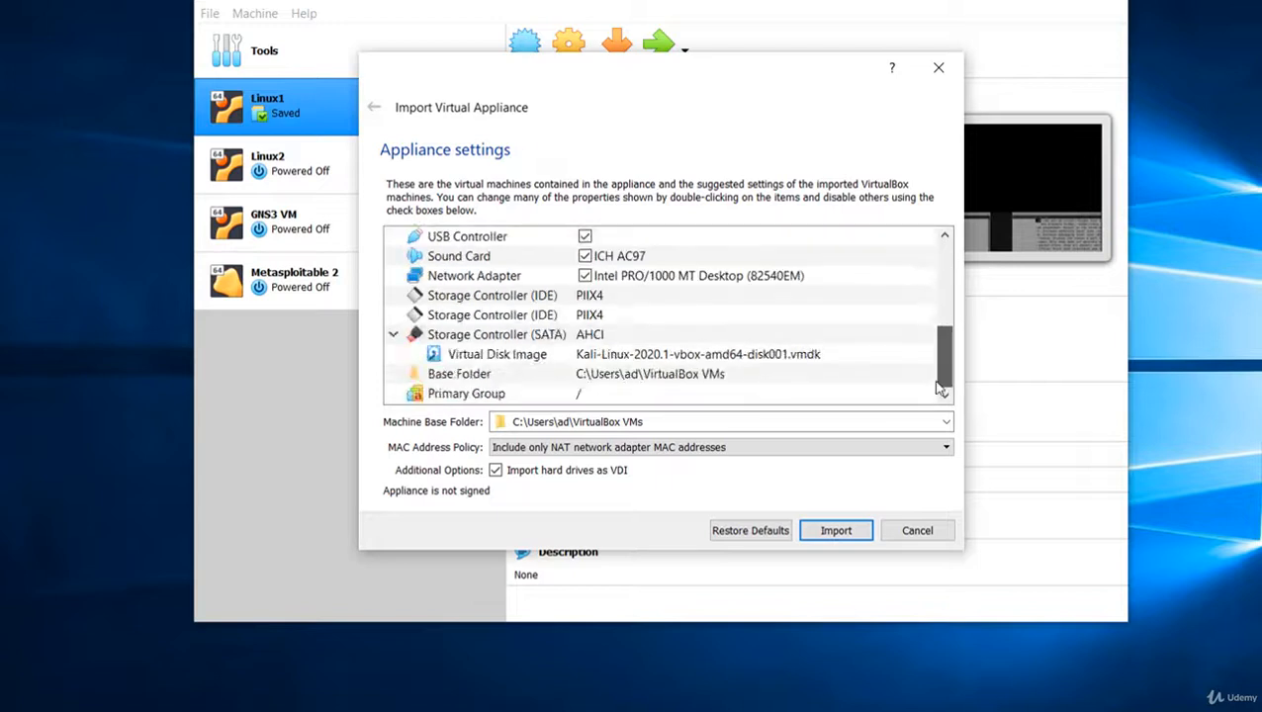
{"action": "scroll", "coordinate": [942, 238], "scroll_direction": "up", "scroll_amount": 5}
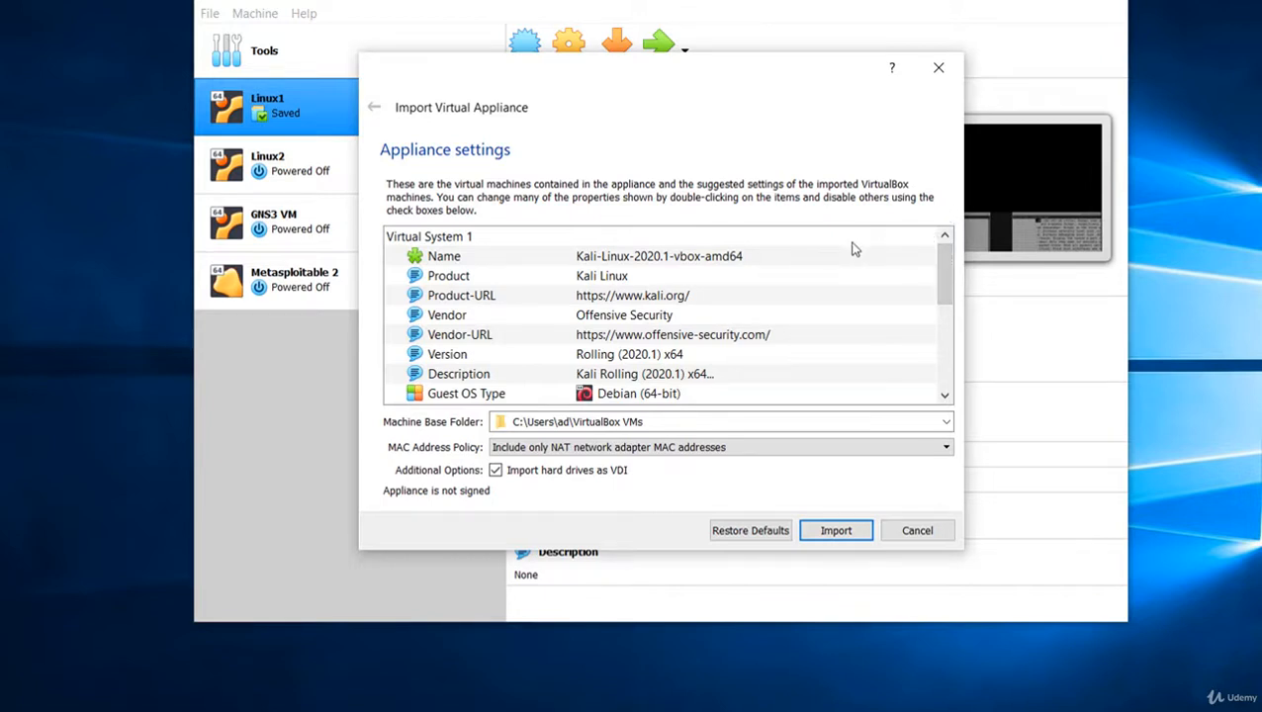
Step: Open the appliance's RAM value for editing and try switching its sound card off and on
{"action": "scroll", "coordinate": [623, 317], "scroll_direction": "down", "scroll_amount": 2}
{"action": "left_click", "coordinate": [623, 316]}
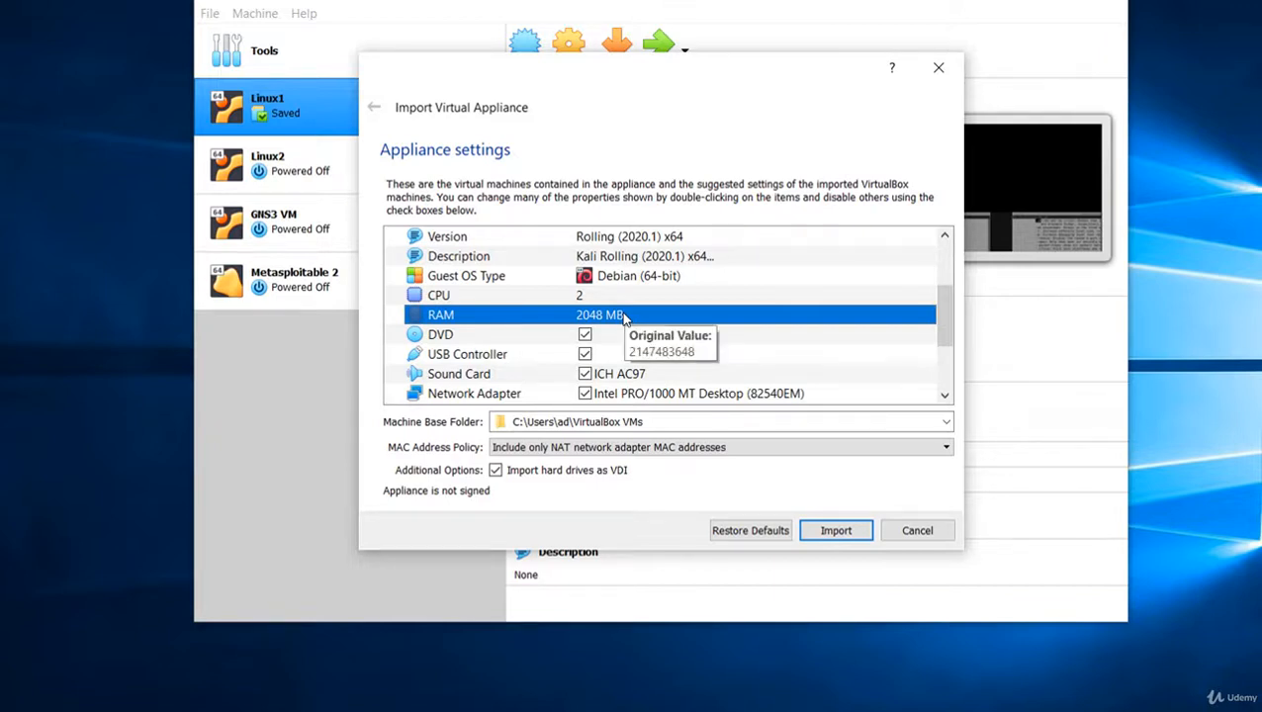
{"action": "double_click", "coordinate": [623, 317]}
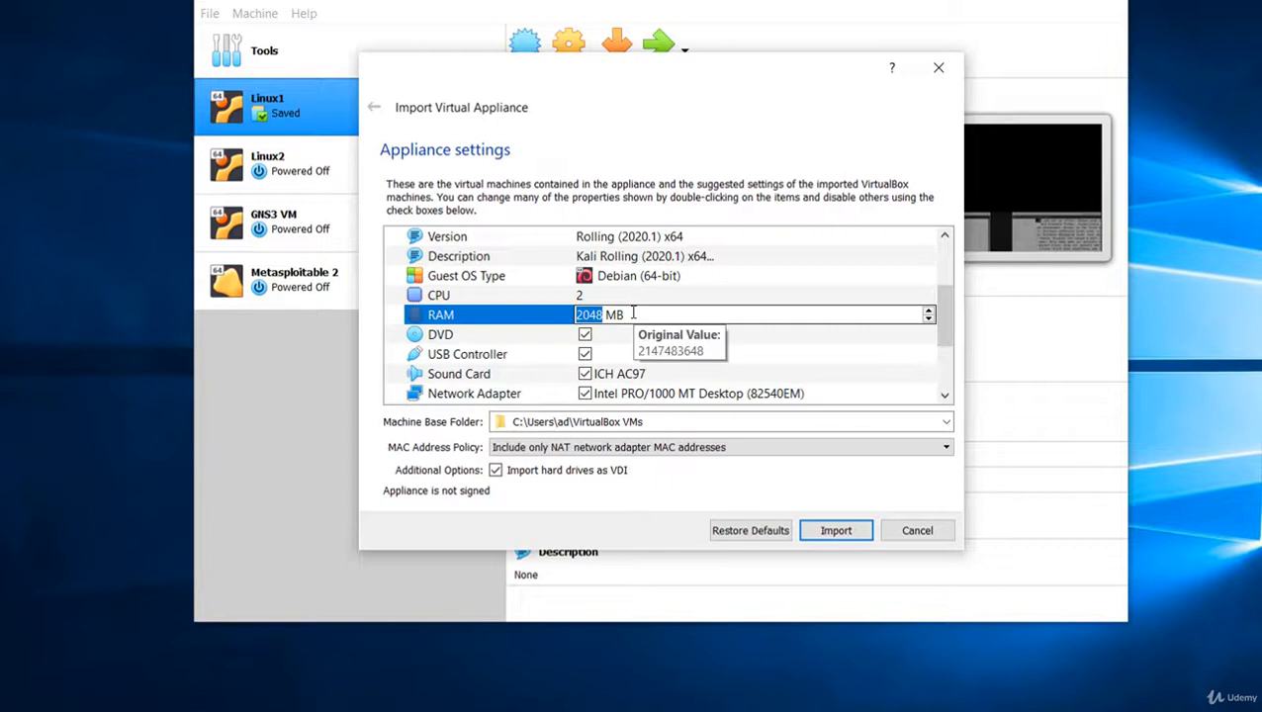
{"action": "left_click", "coordinate": [930, 312]}
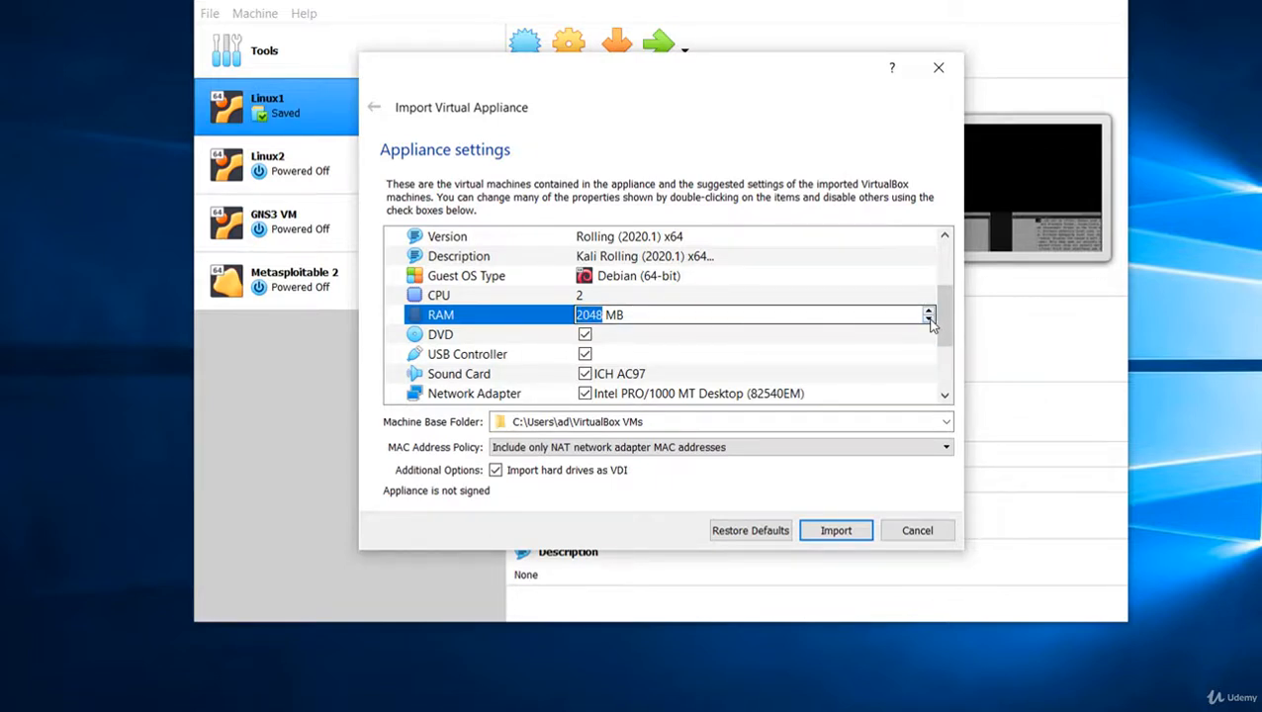
{"action": "left_click", "coordinate": [585, 376]}
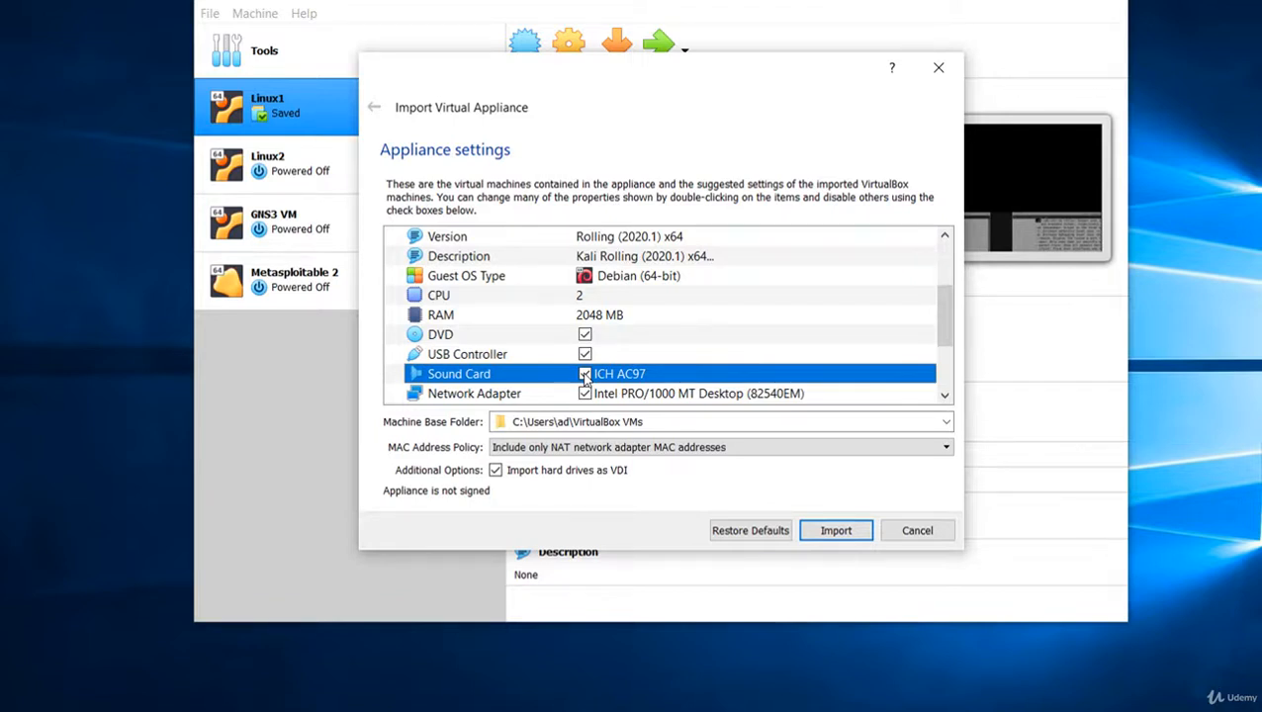
{"action": "left_click", "coordinate": [585, 375]}
{"action": "left_click", "coordinate": [585, 375]}
Step: Import the Kali appliance and start the Kali-Linux-2020.1-vbox-amd64 virtual machine
{"action": "left_click", "coordinate": [842, 532]}
{"action": "left_click", "coordinate": [546, 435]}
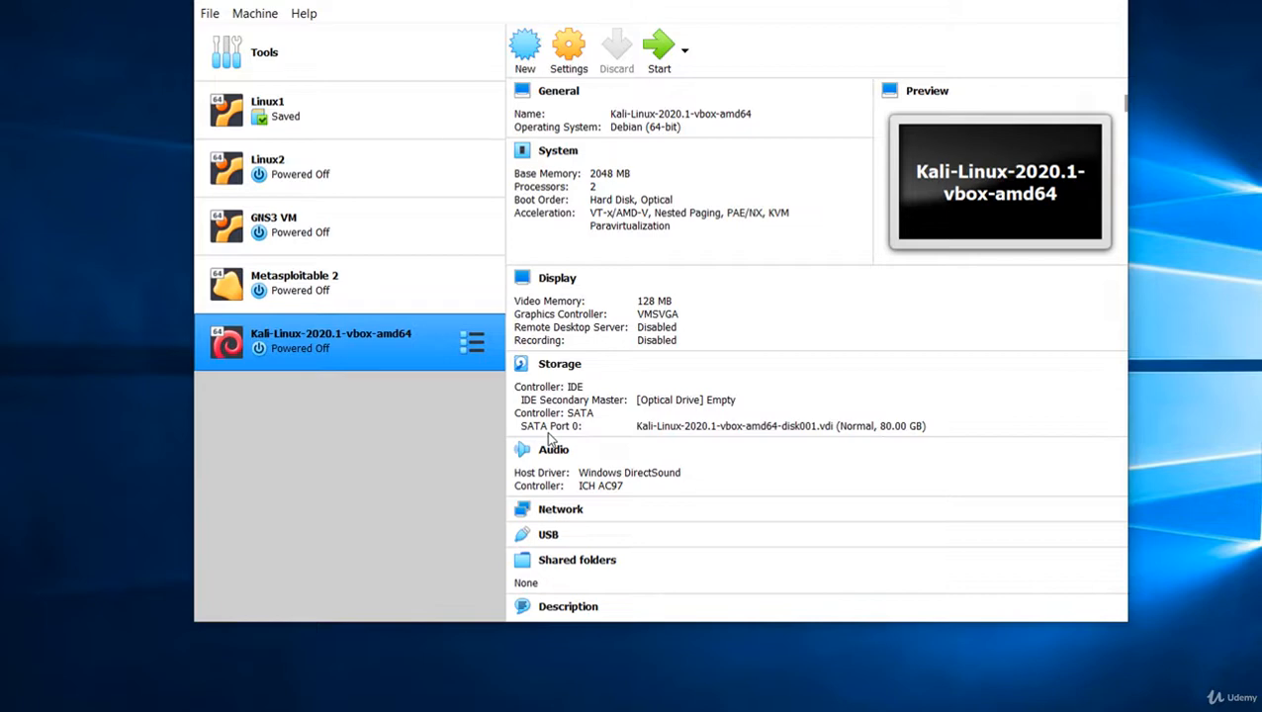
{"action": "left_click", "coordinate": [655, 49]}
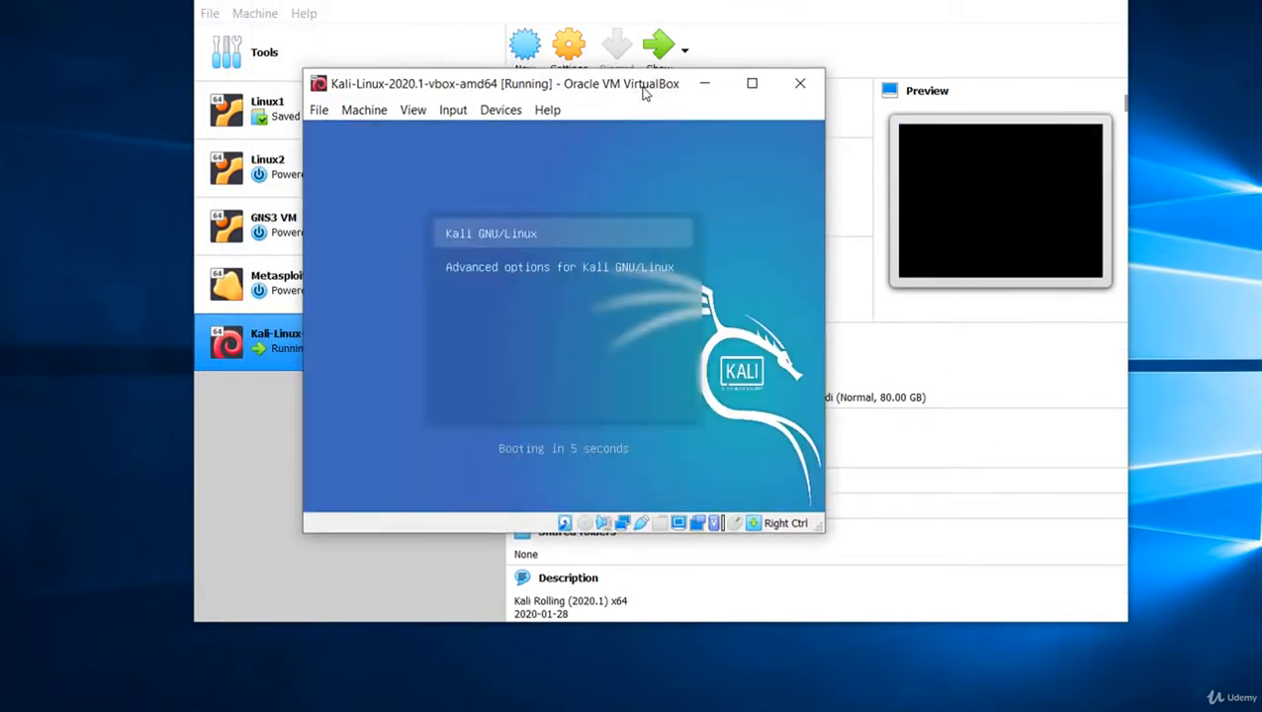
Step: Boot the default Kali GNU/Linux entry and log in with the default username and the account password
{"action": "key", "text": "Return"}
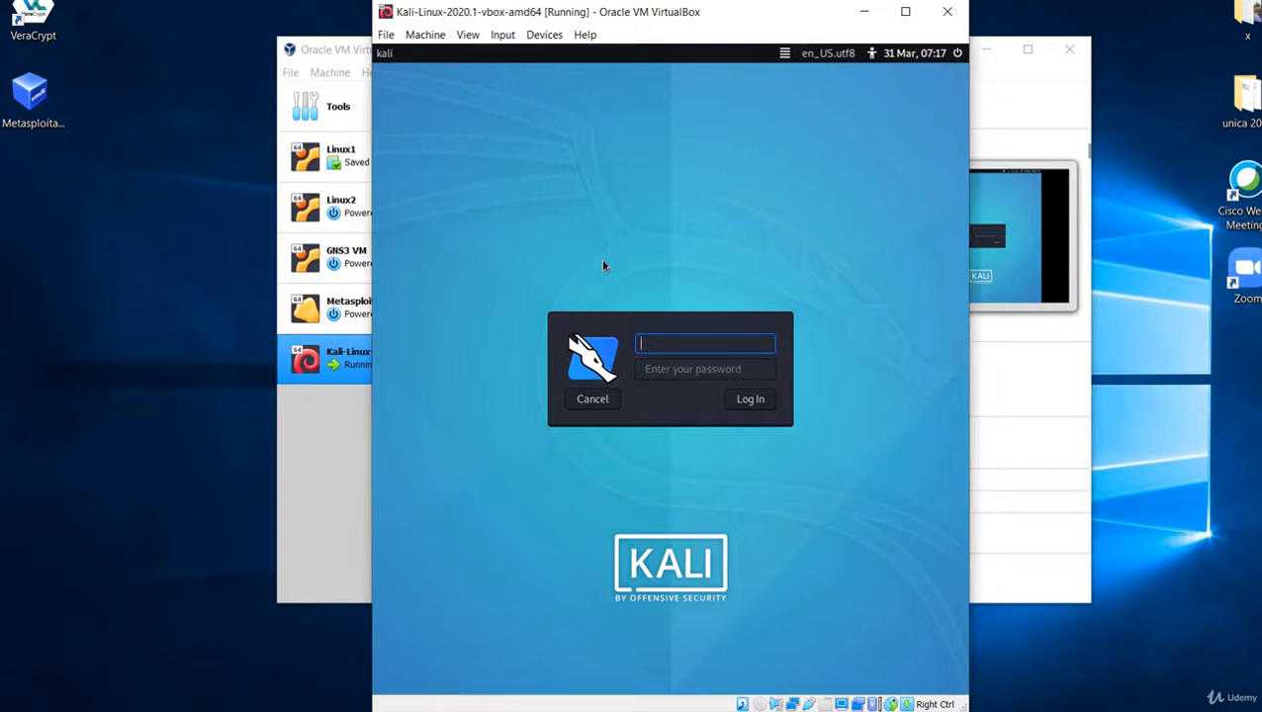
{"action": "type", "text": "kali"}
{"action": "key", "text": "Return"}
{"action": "type", "text": "kali"}
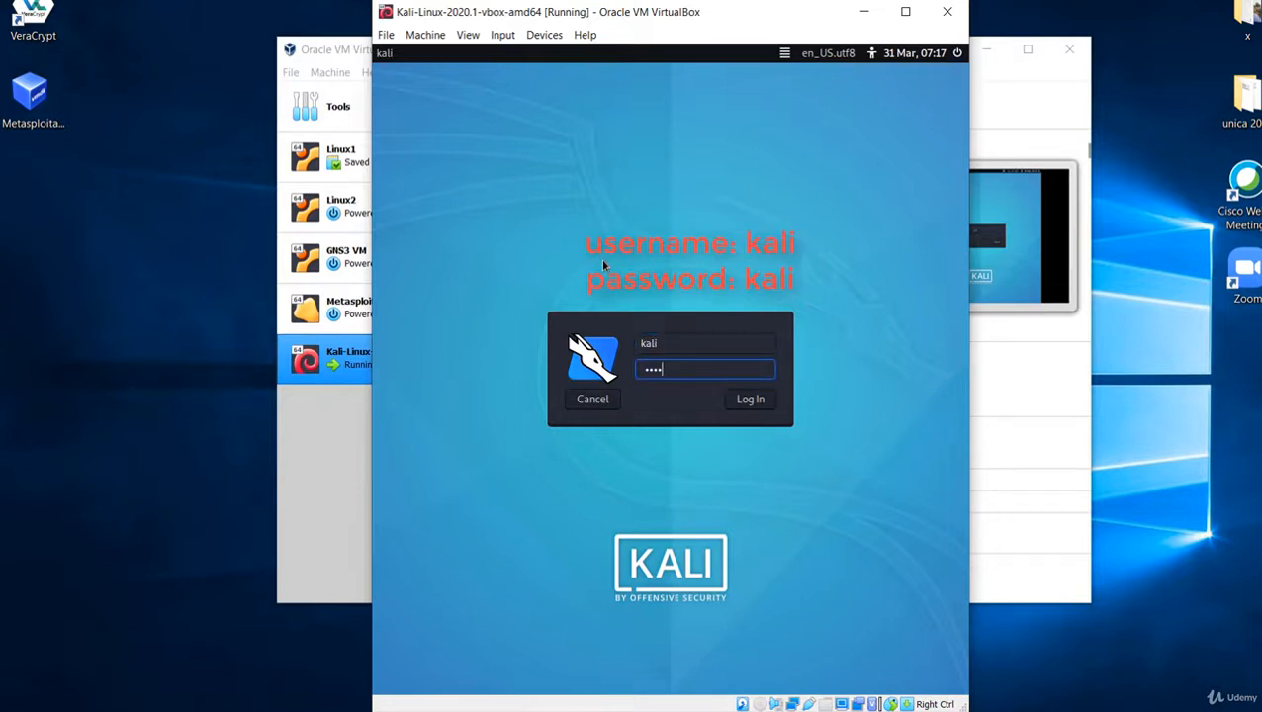
{"action": "key", "text": "Return"}
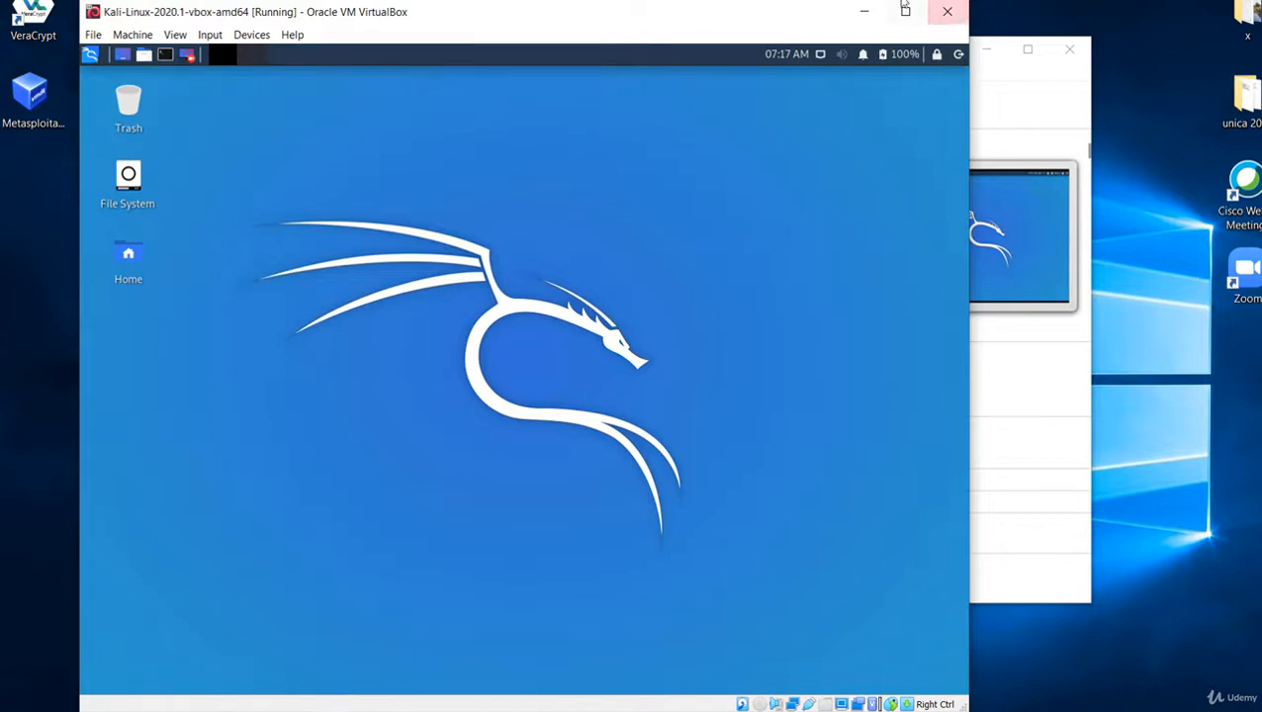
Step: Open the Kali virtual machine's network settings, choose NAT as the attachment for Adapter 1 and accept the settings
{"action": "right_click", "coordinate": [791, 704]}
{"action": "left_click", "coordinate": [819, 672]}
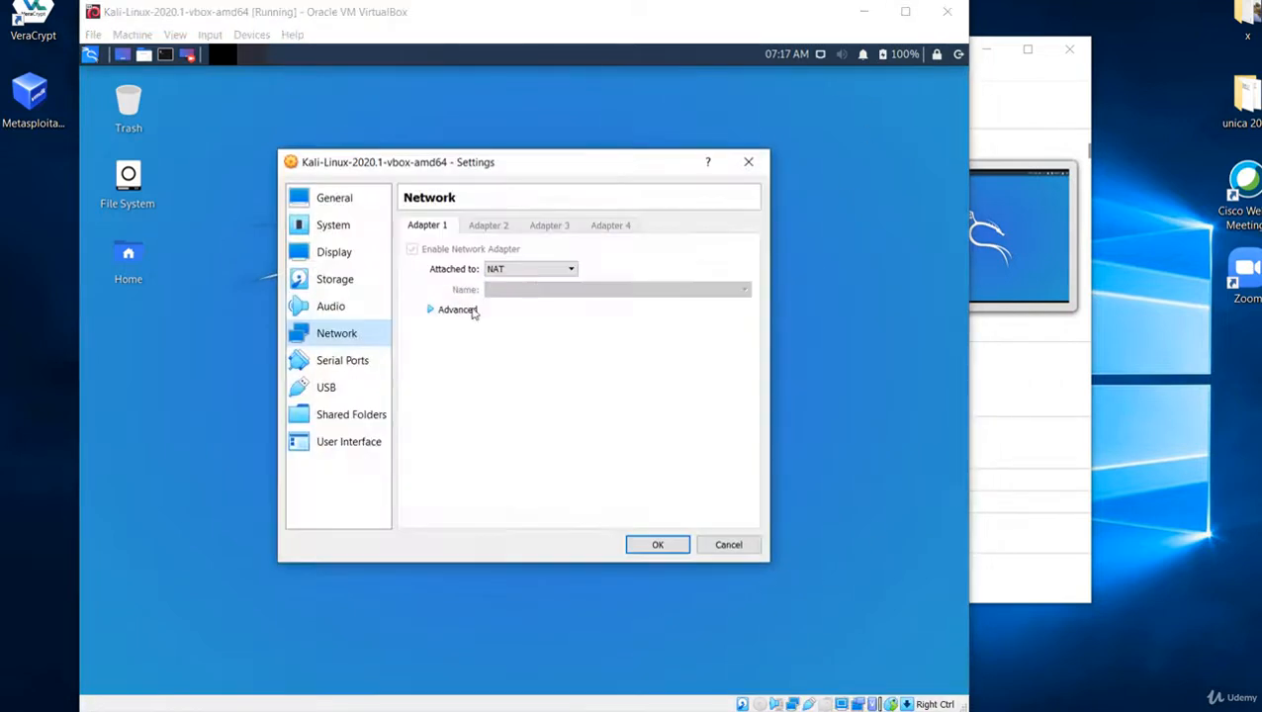
{"action": "left_click", "coordinate": [493, 273]}
{"action": "left_click", "coordinate": [494, 280]}
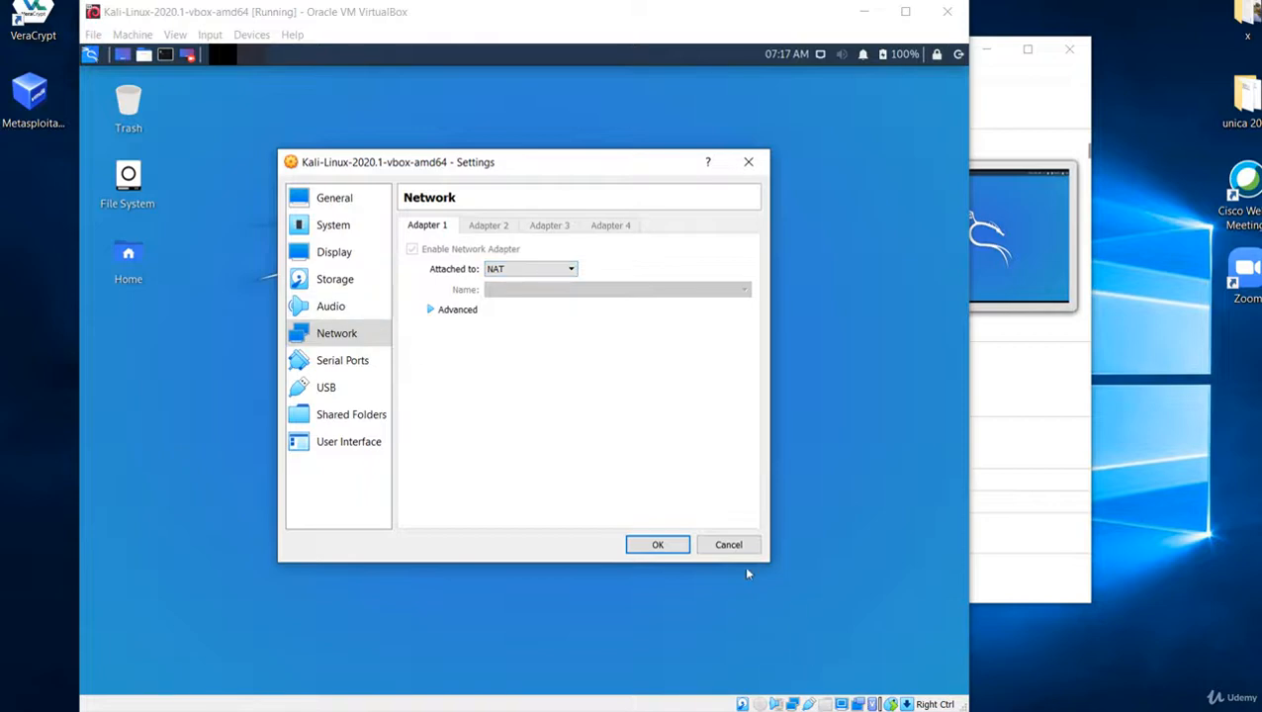
{"action": "left_click", "coordinate": [656, 545]}
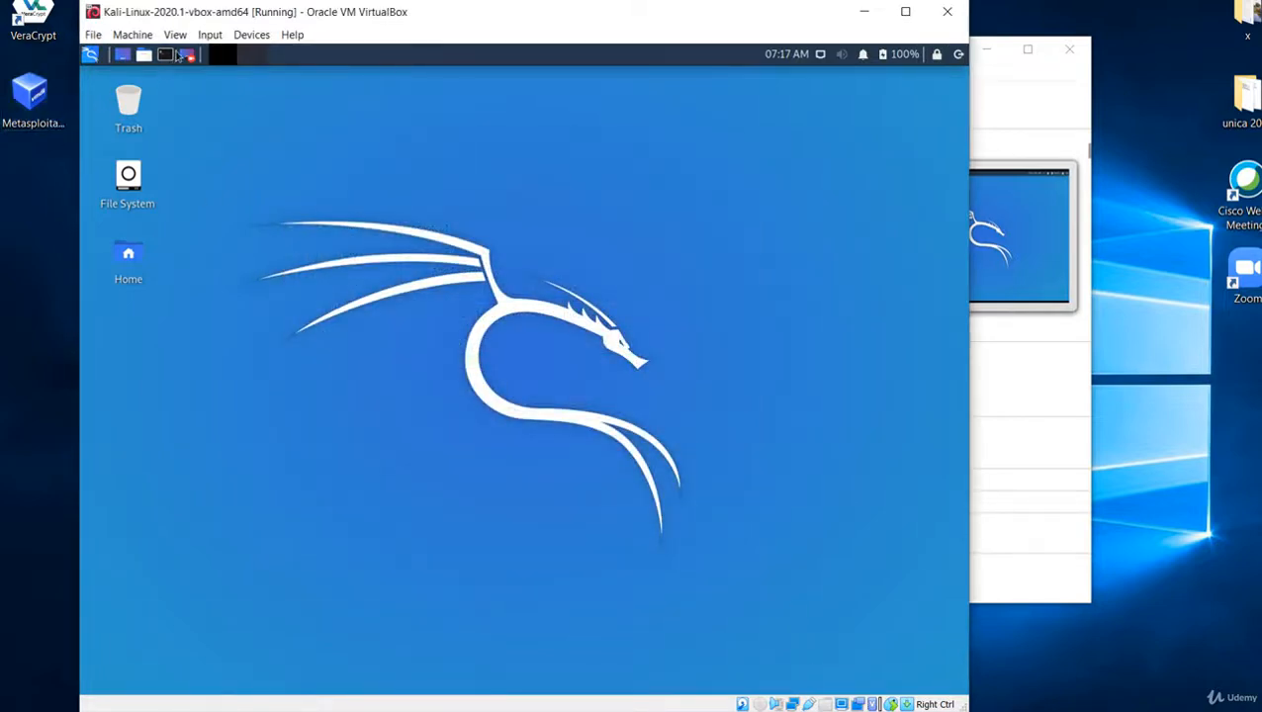
Step: Open a terminal in Kali and ping 8.8.8.8 to test the internet connection
{"action": "left_click", "coordinate": [165, 54]}
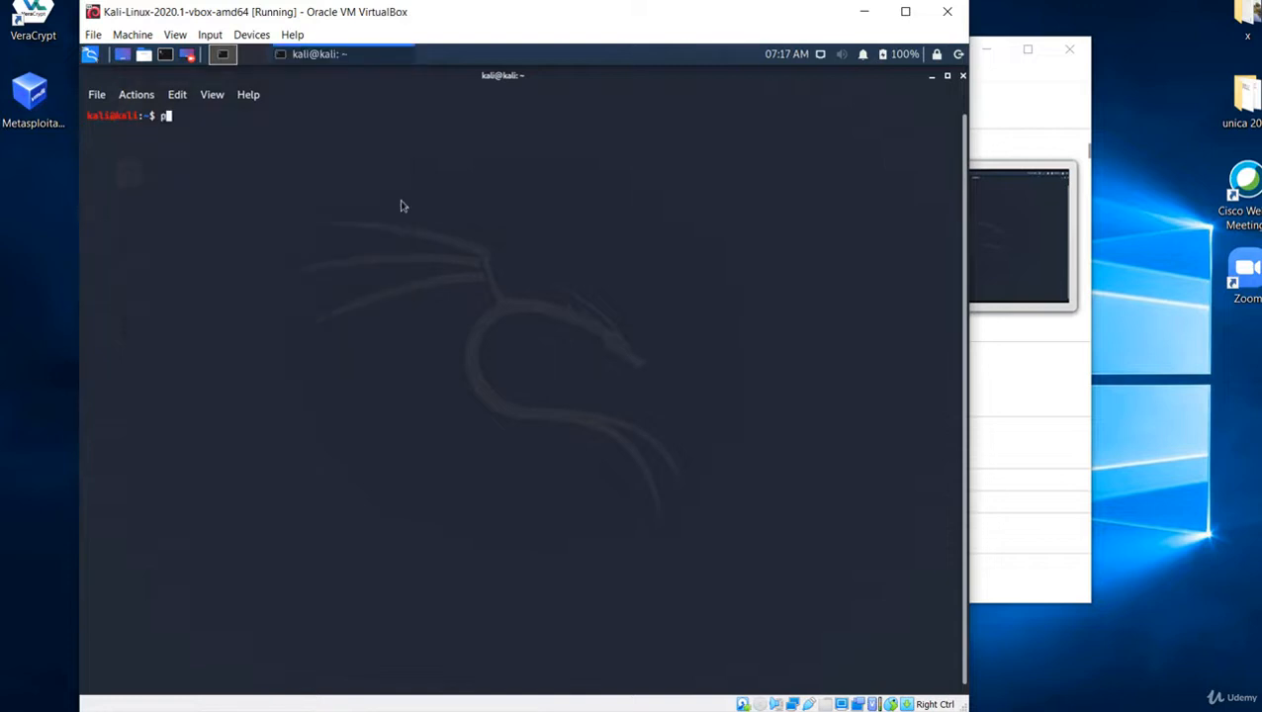
{"action": "type", "text": "ping 8.8.8.8"}
{"action": "key", "text": "Return"}
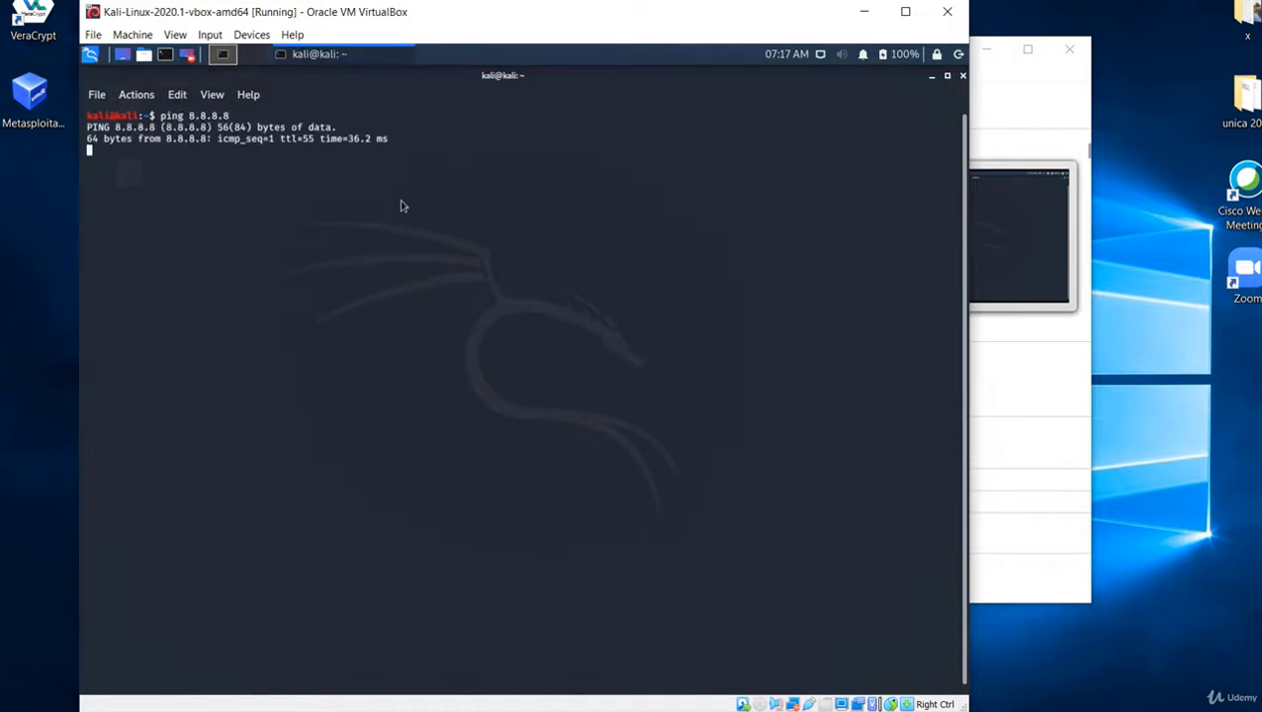
{"action": "left_click", "coordinate": [93, 34]}
{"action": "left_click", "coordinate": [568, 189]}
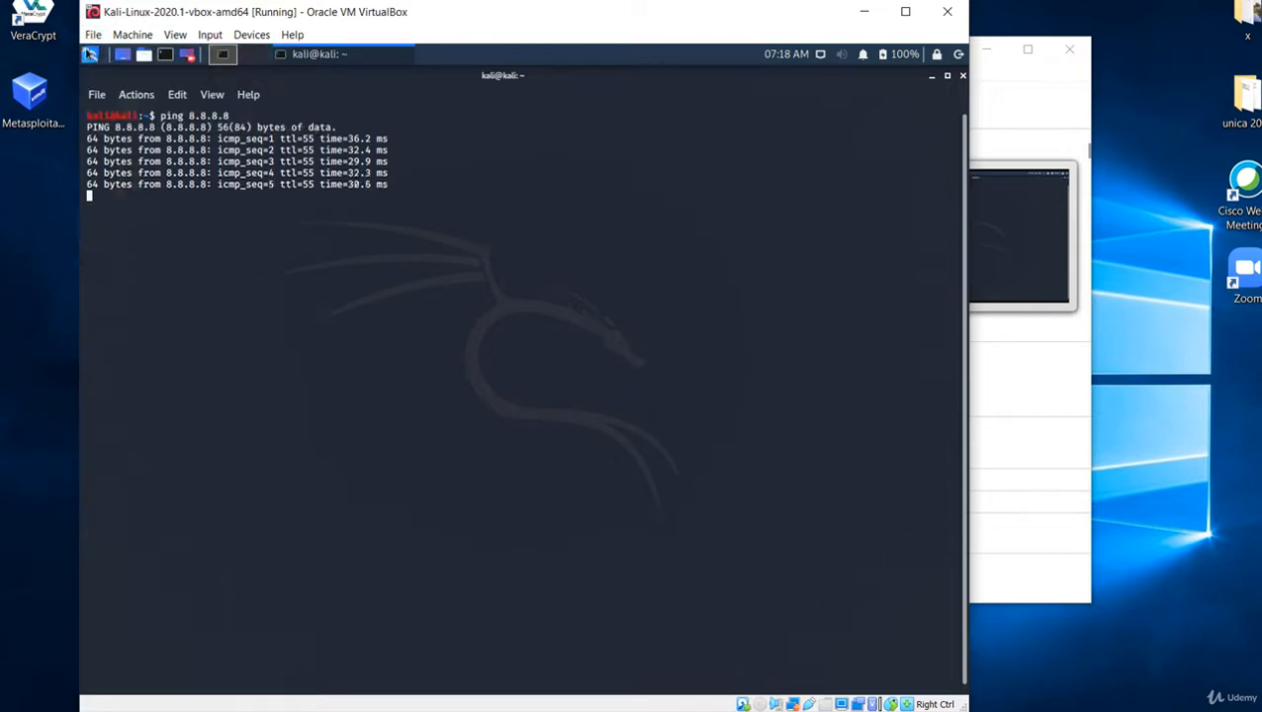
Step: Launch the Firefox web browser inside Kali and go to google.com
{"action": "left_click", "coordinate": [89, 55]}
{"action": "left_click", "coordinate": [322, 178]}
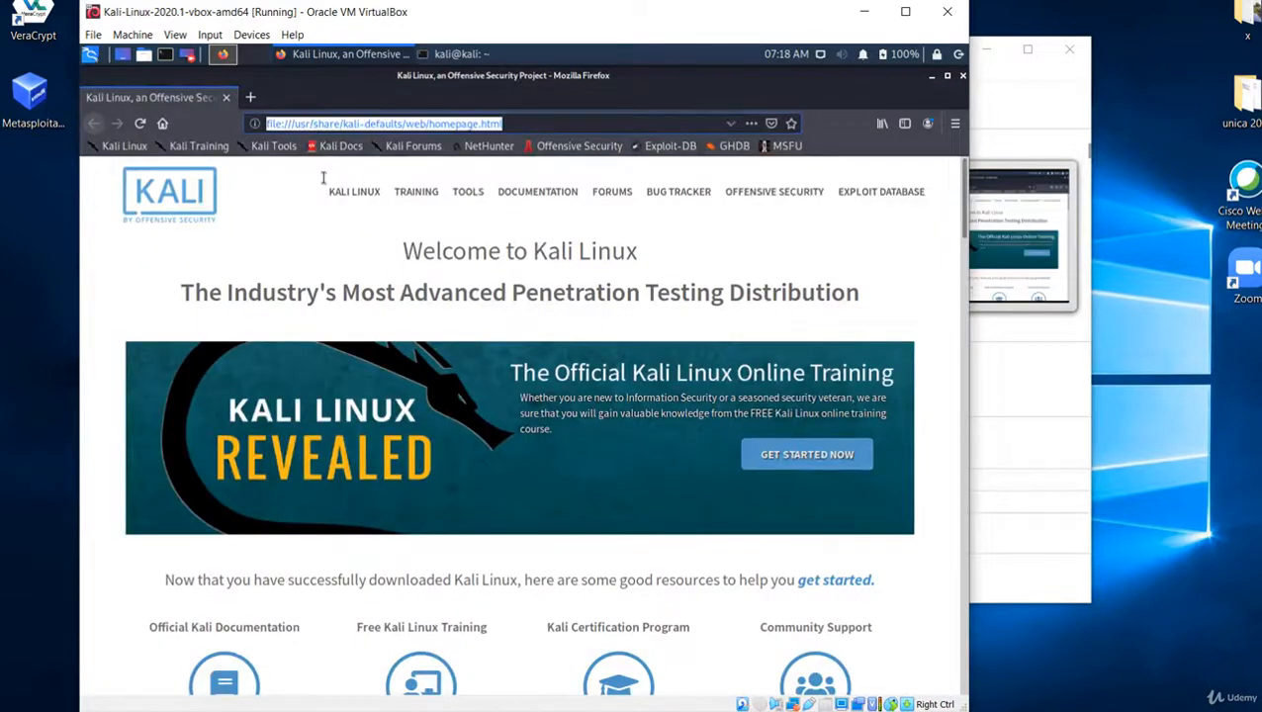
{"action": "type", "text": "google.com"}
{"action": "key", "text": "Return"}
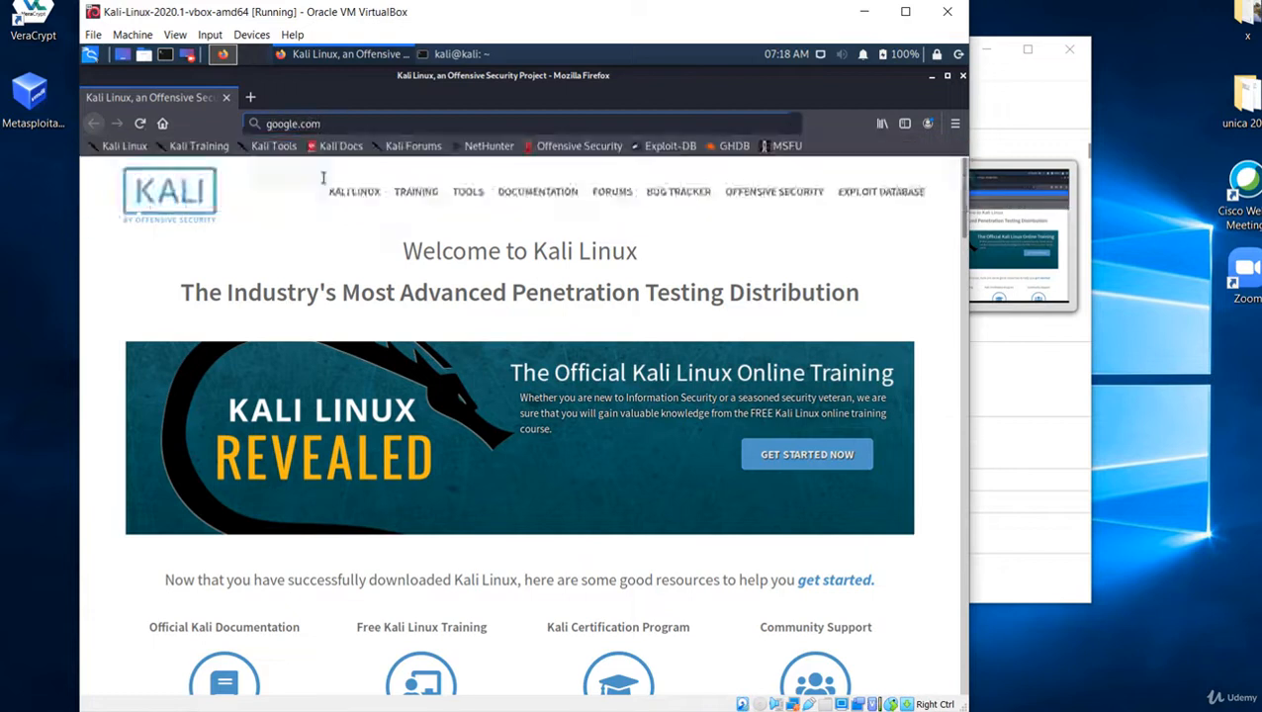